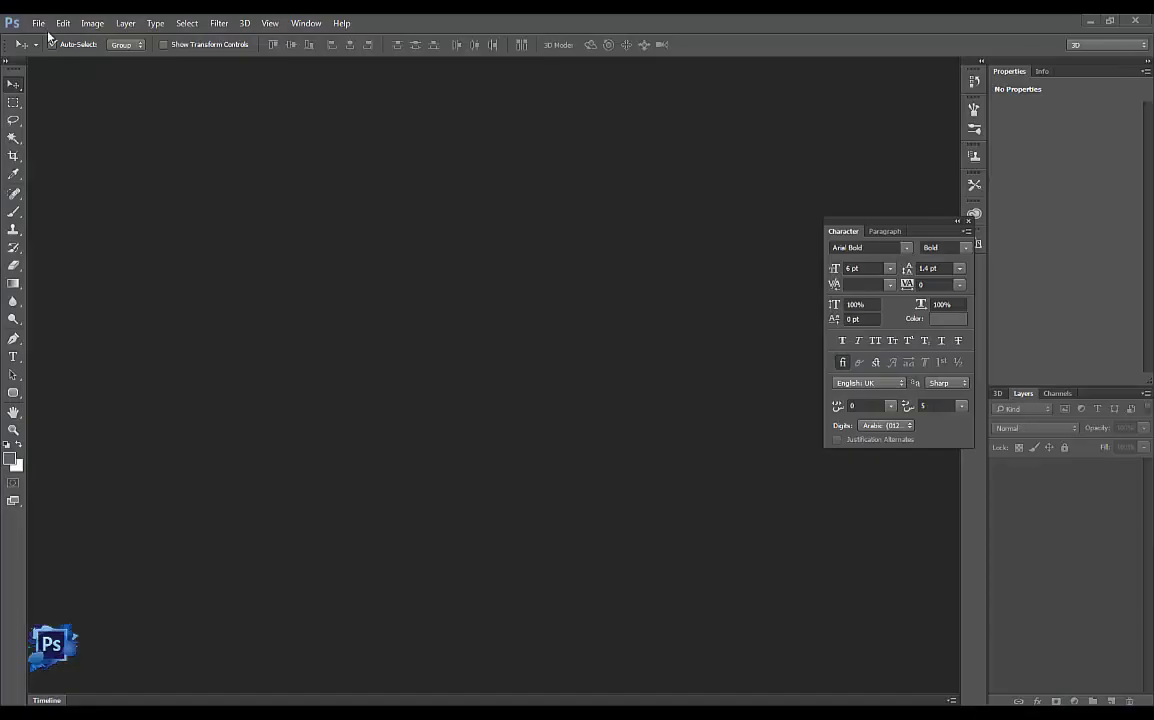
# Step: Open the File menu to begin creating a new document
pyautogui.click(38, 23)
# Step: Create 'Business Card' at 10 × 6 cm, 300 ppi CMYK, then add an empty Layer 1
pyautogui.click(50, 39)
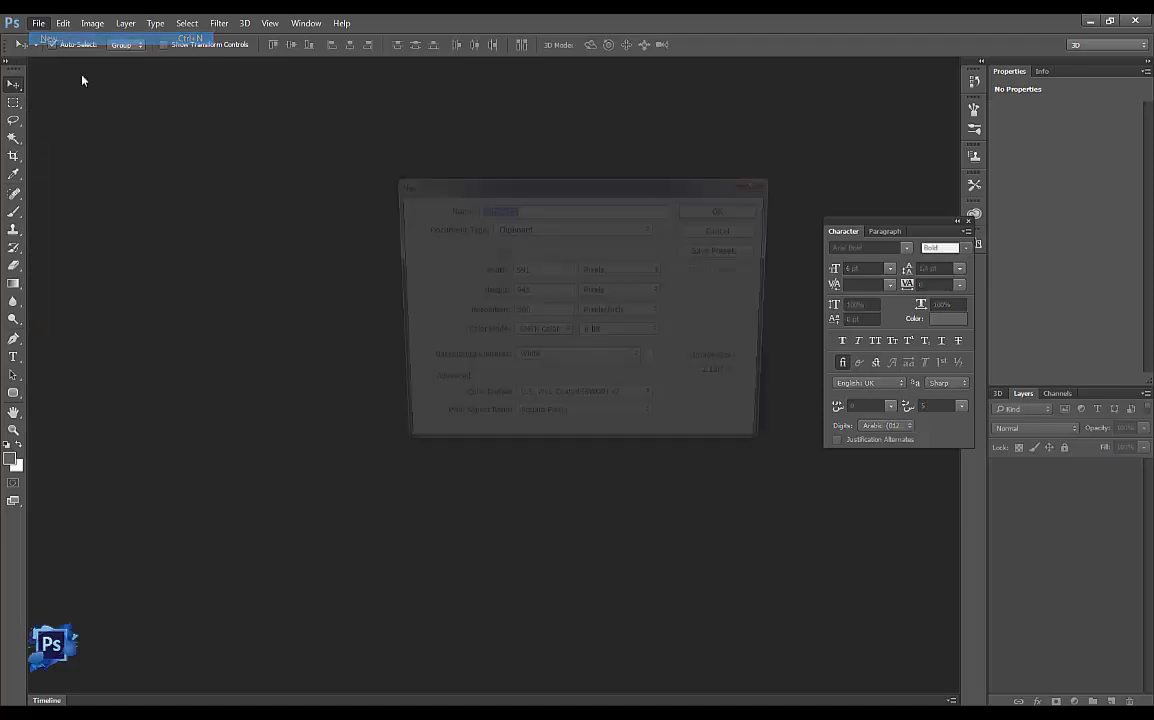
pyautogui.write('b')
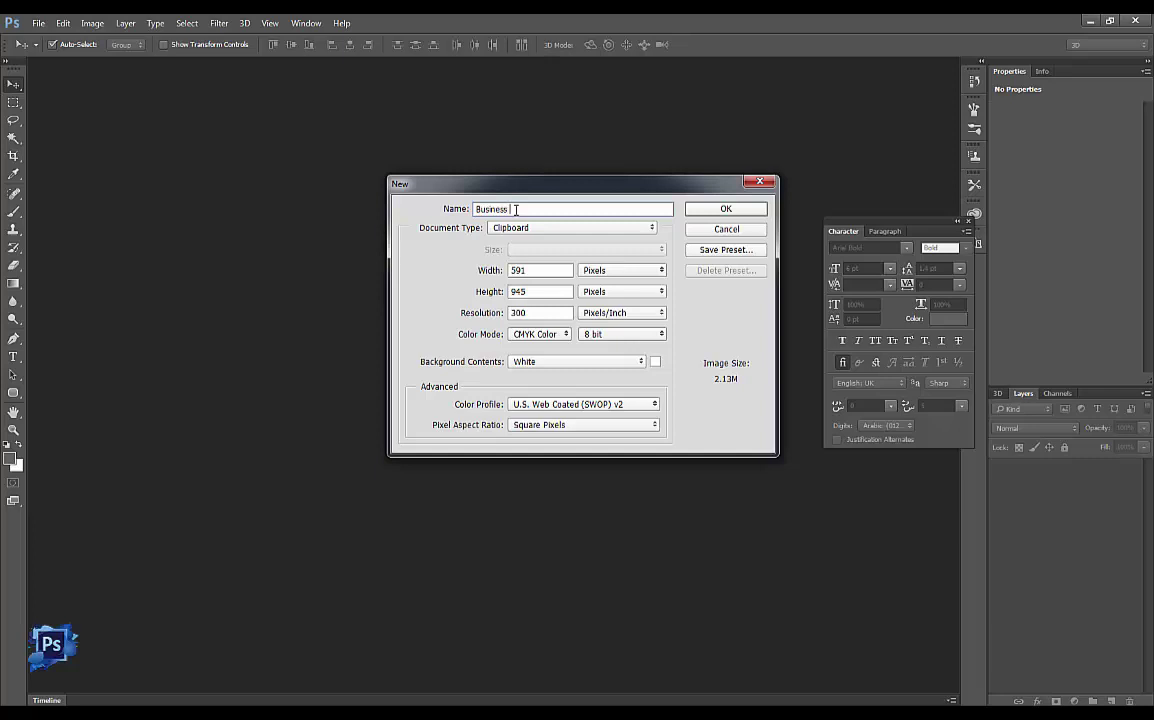
pyautogui.press('Tab')
pyautogui.click(600, 271)
pyautogui.click(602, 305)
pyautogui.click(506, 270)
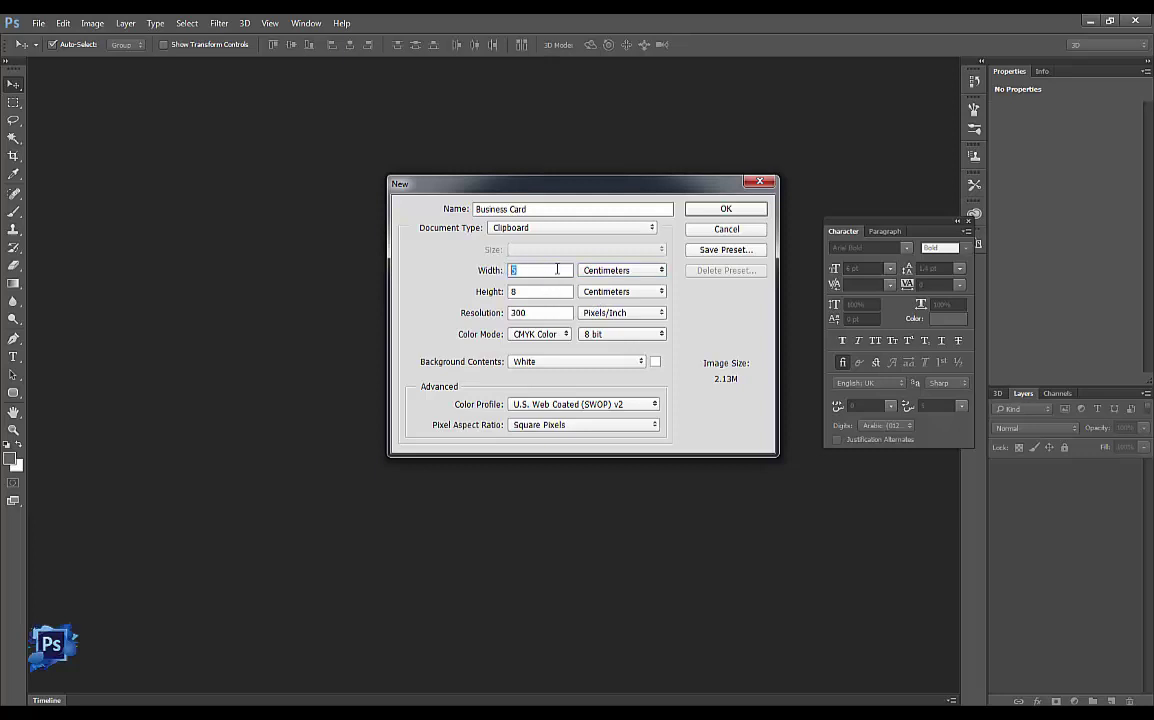
pyautogui.write('1')
pyautogui.press('Tab')
pyautogui.press('Return')
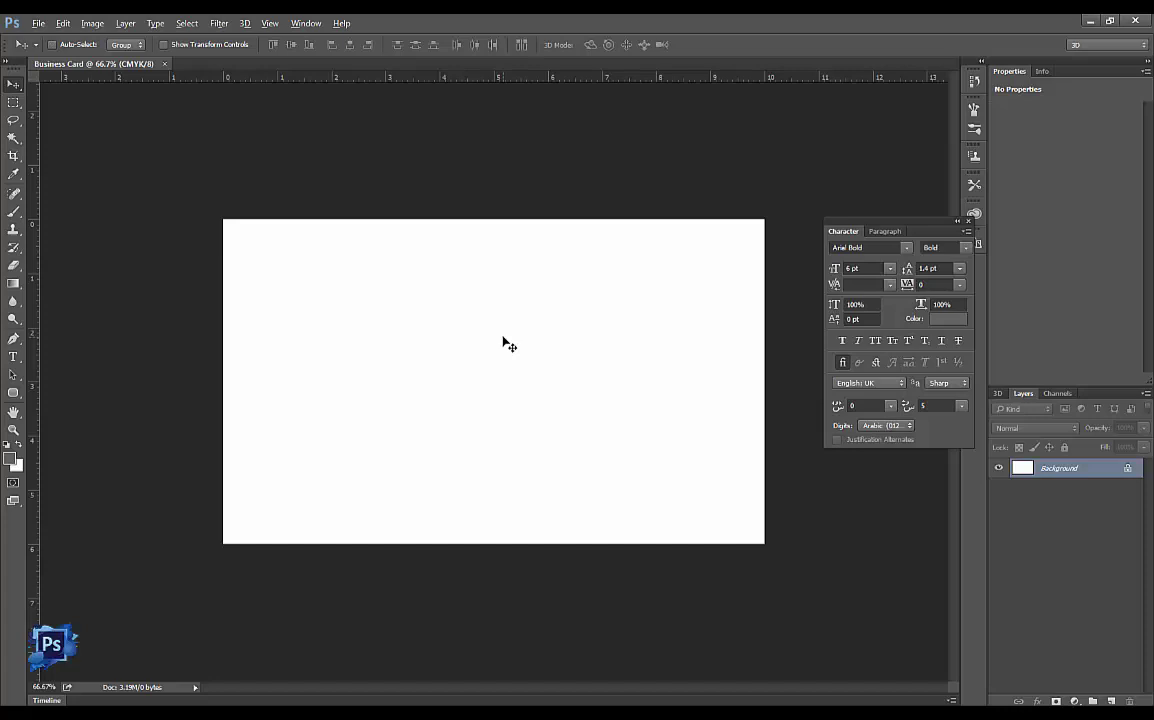
pyautogui.hotkey('ctrl', 'shift', 'alt', 'n')
# Step: Convert Background to Layer 0 with a radial Gradient Overlay at 100% opacity and 149% scale, then select Layer 1
pyautogui.doubleClick(1085, 488)
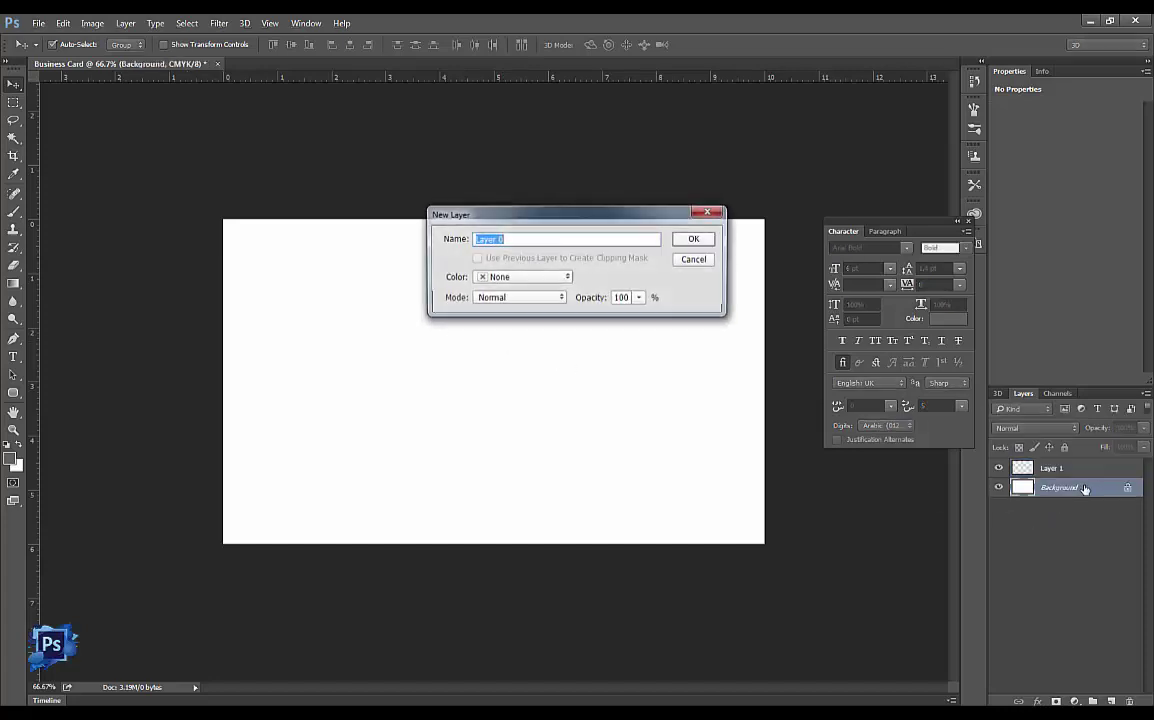
pyautogui.press('Return')
pyautogui.doubleClick(1105, 488)
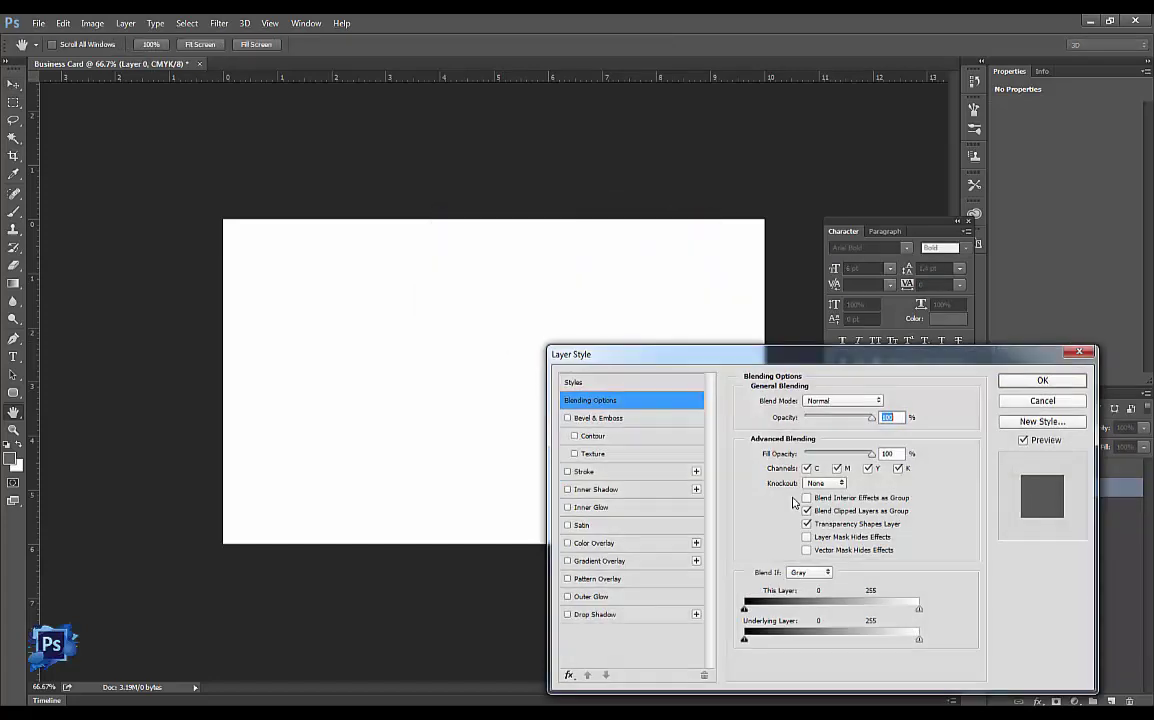
pyautogui.click(589, 563)
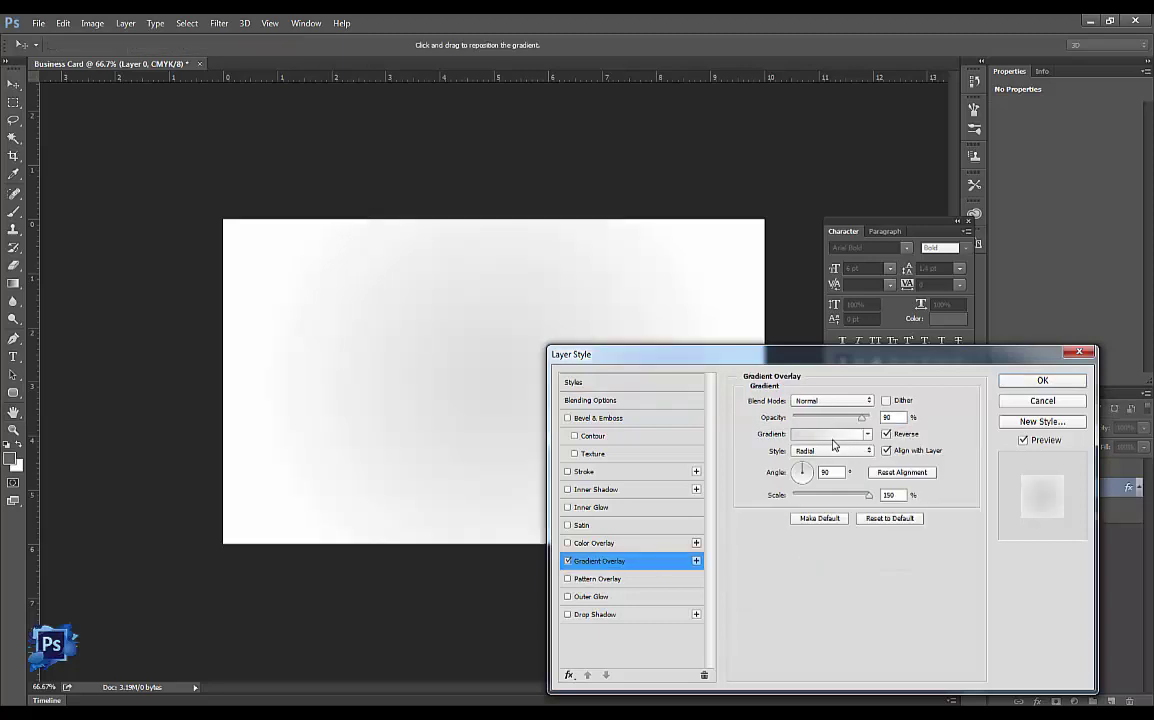
pyautogui.moveTo(868, 495); pyautogui.dragTo(869, 495)
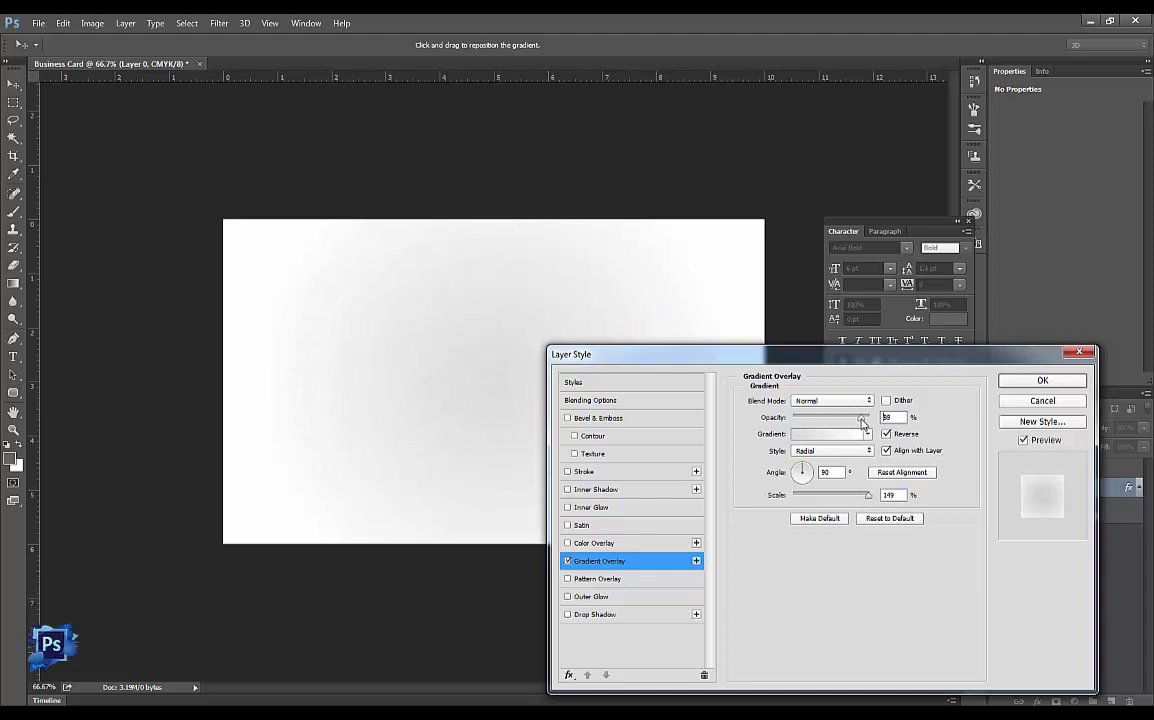
pyautogui.moveTo(837, 419); pyautogui.dragTo(873, 419)
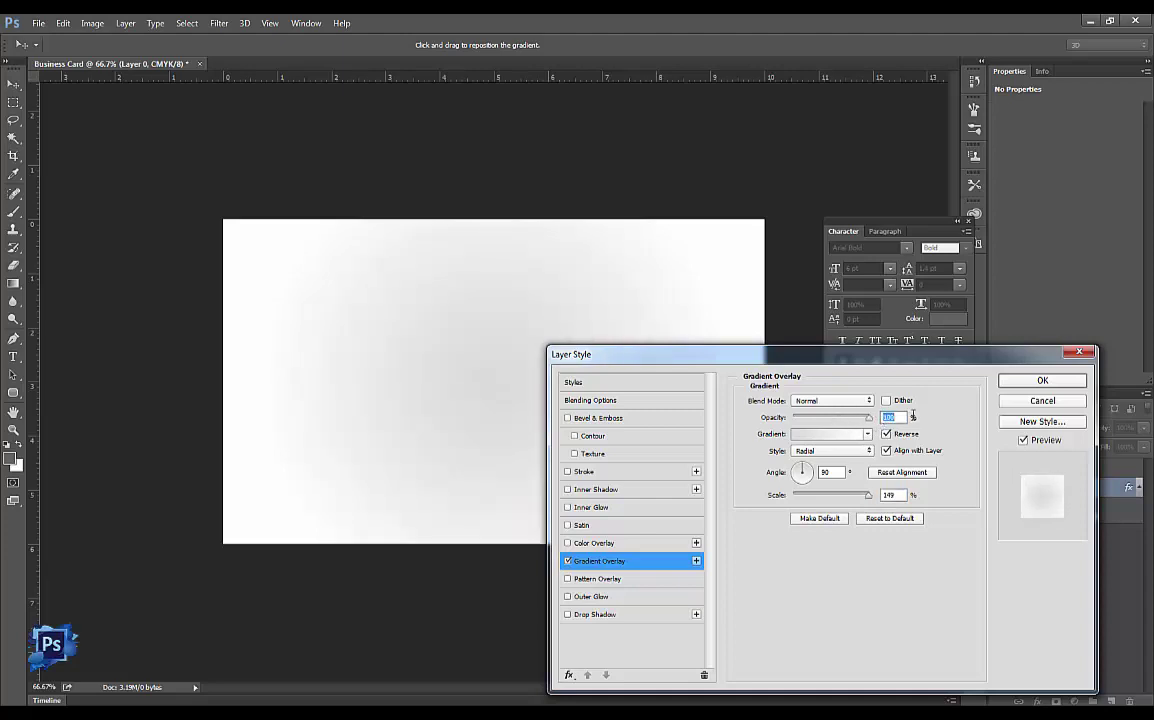
pyautogui.click(1036, 386)
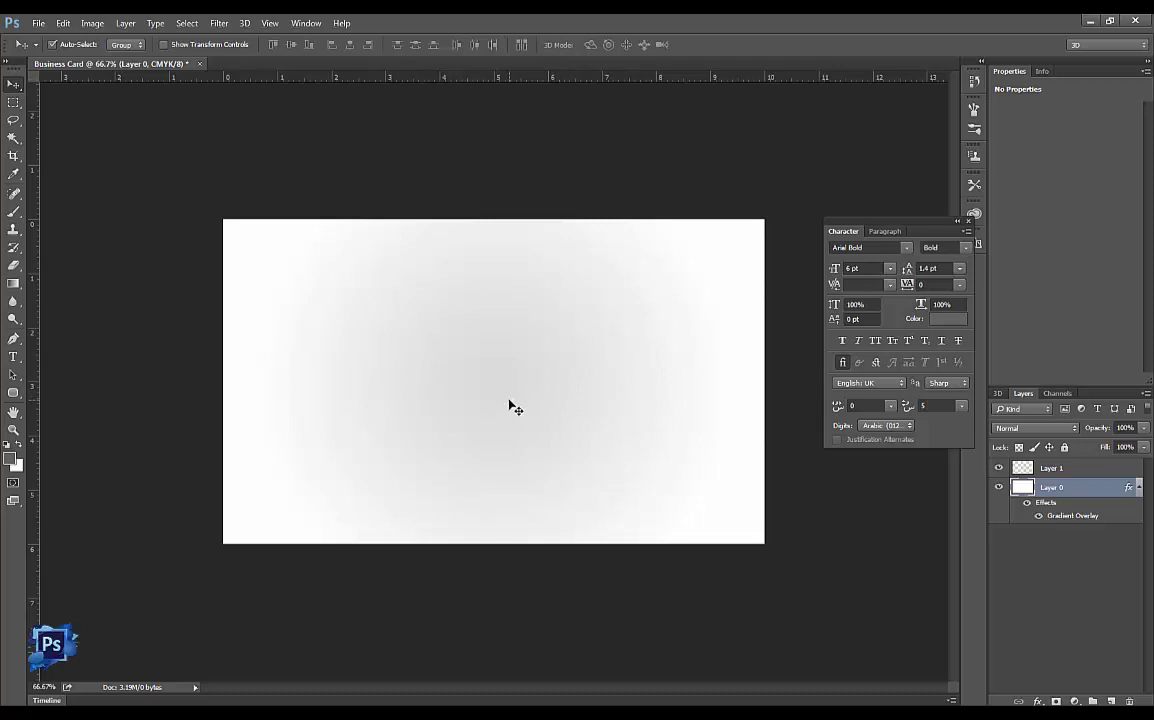
pyautogui.hotkey('alt', ']')
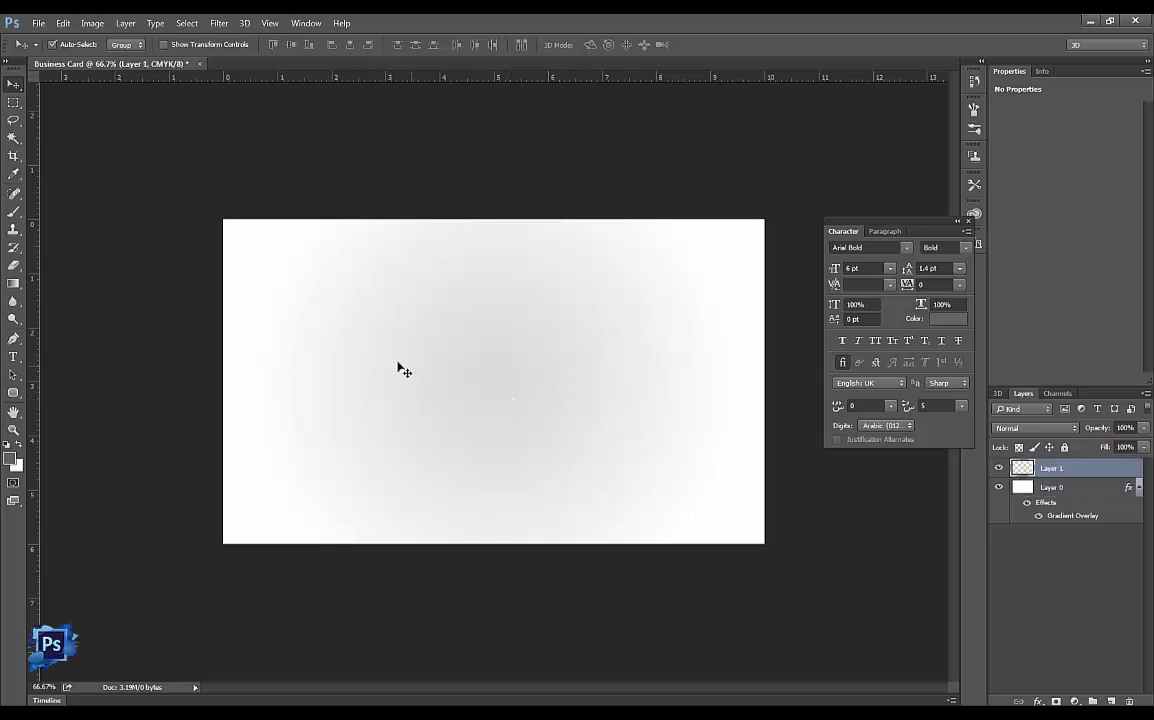
# Step: Draw a closed curved Pen path over the card's top-left corner and make it a selection
pyautogui.press('p')
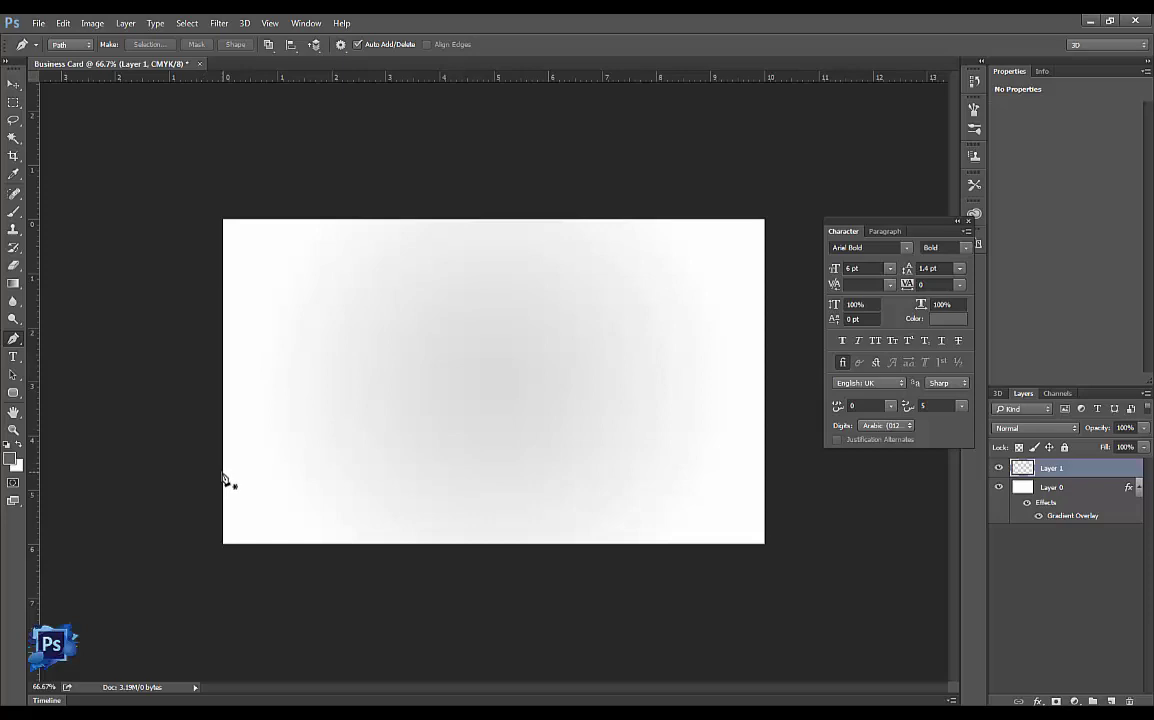
pyautogui.click(222, 474)
pyautogui.moveTo(588, 219)
pyautogui.mouseDown()
pyautogui.moveTo(857, 213)
pyautogui.moveTo(894, 223)
pyautogui.mouseUp()
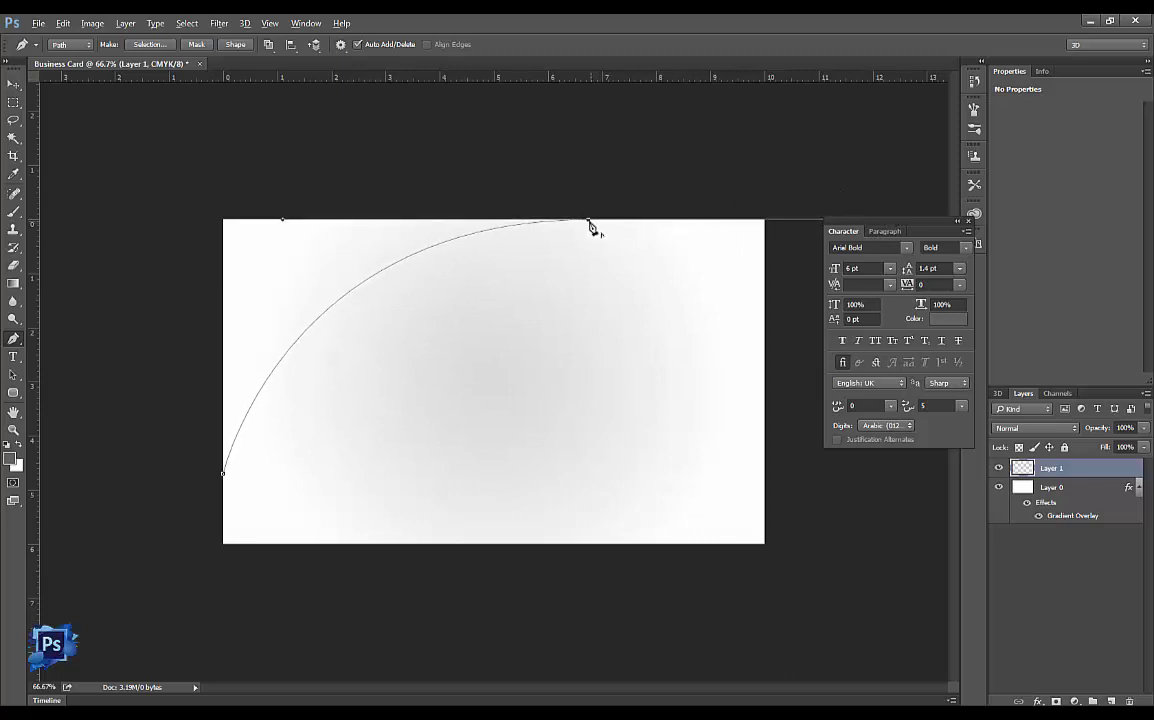
pyautogui.moveTo(583, 190); pyautogui.dragTo(212, 208)
pyautogui.click(199, 466)
pyautogui.click(223, 475)
pyautogui.hotkey('ctrl', 'Return')
# Step: Fill the corner selection with deep blue #1c03b5, deselect, and add an empty Layer 2
pyautogui.click(10, 458)
pyautogui.moveTo(738, 237); pyautogui.dragTo(742, 226)
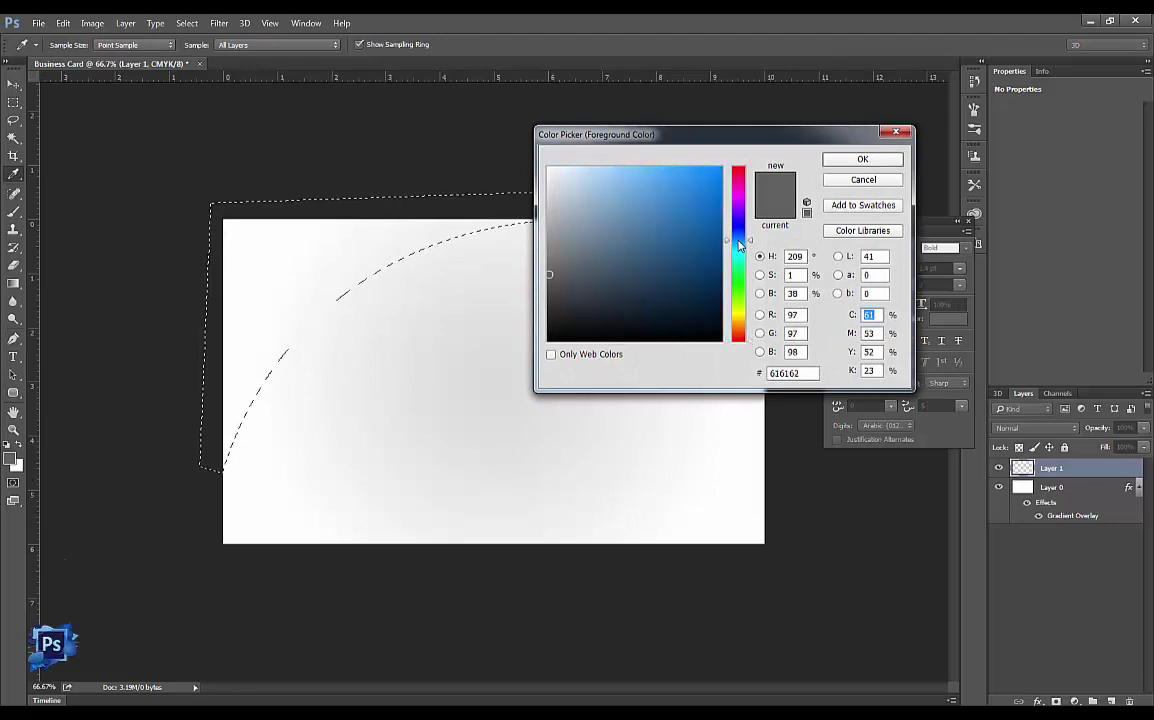
pyautogui.click(720, 218)
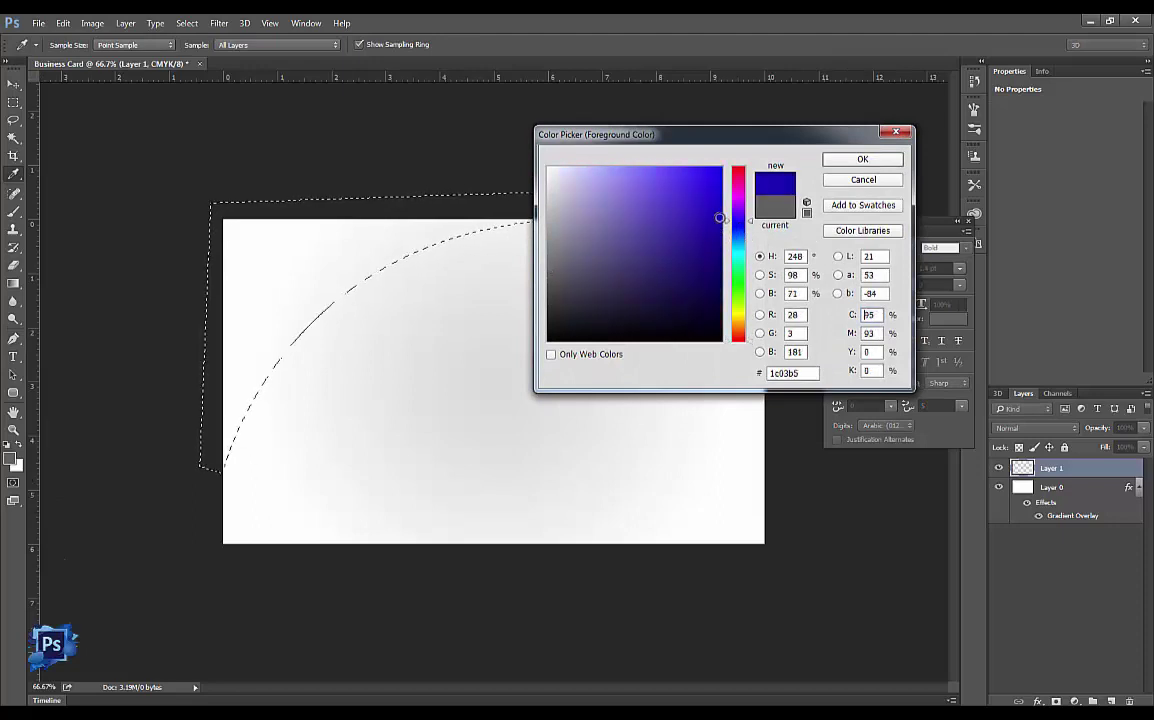
pyautogui.click(843, 162)
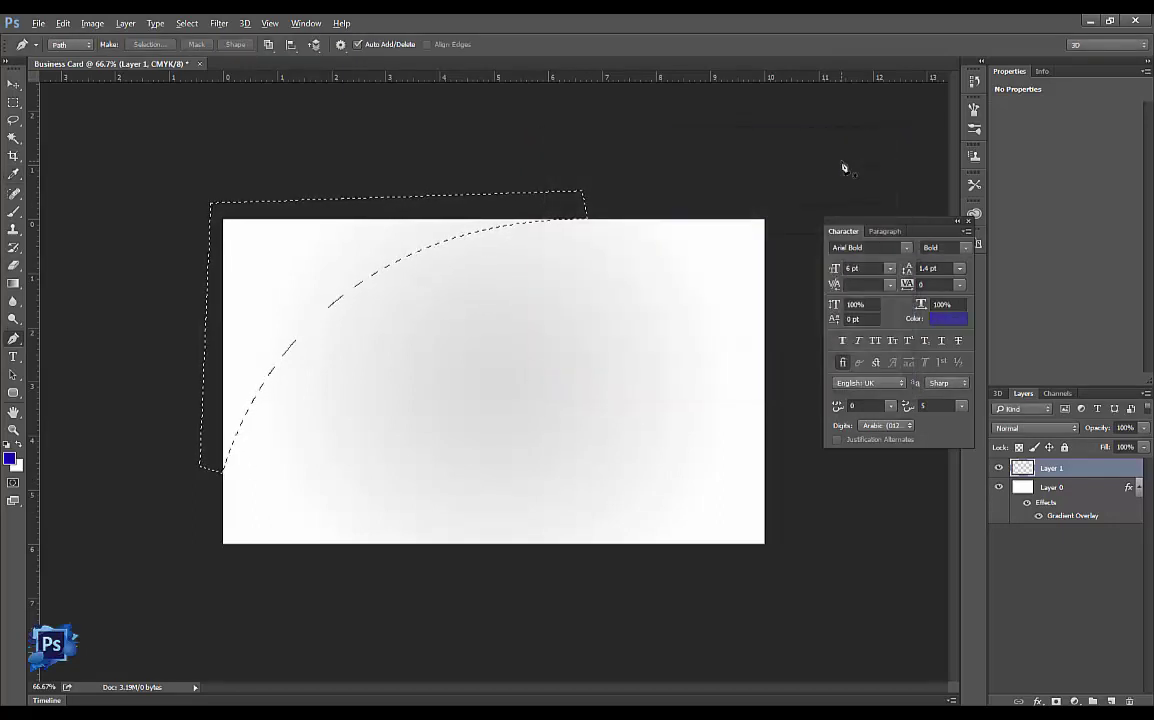
pyautogui.hotkey('alt', 'BackSpace')
pyautogui.hotkey('ctrl', 'd')
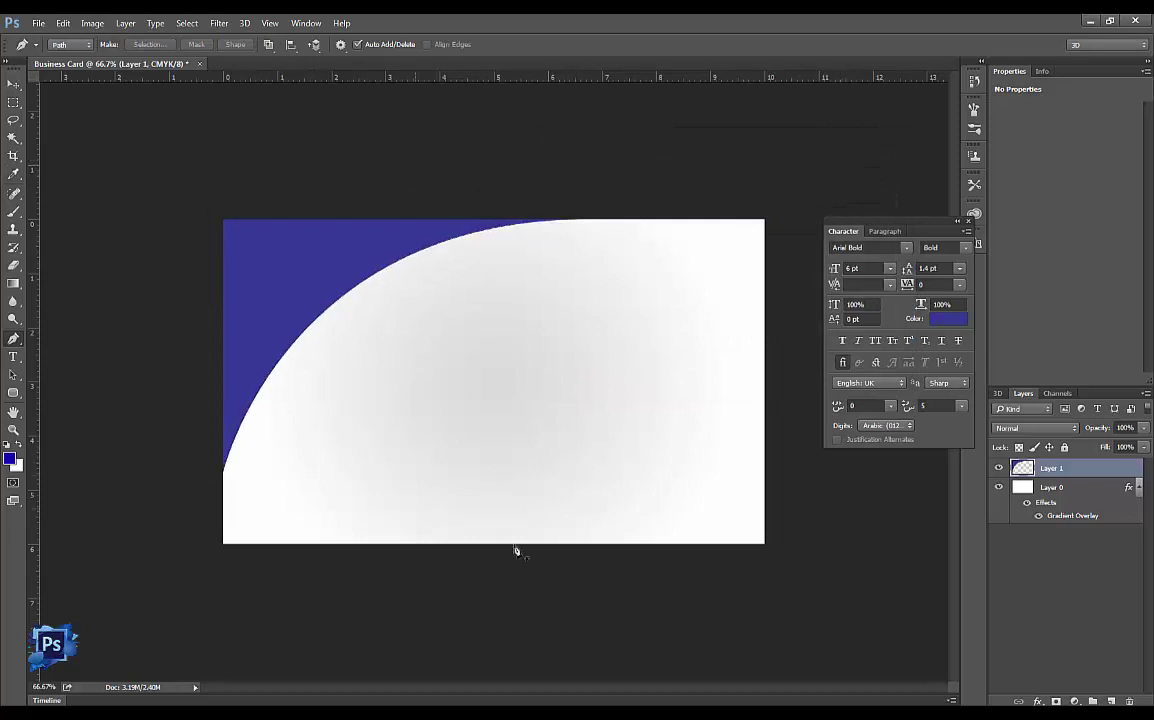
pyautogui.hotkey('ctrl', 'shift', 'alt', 'n')
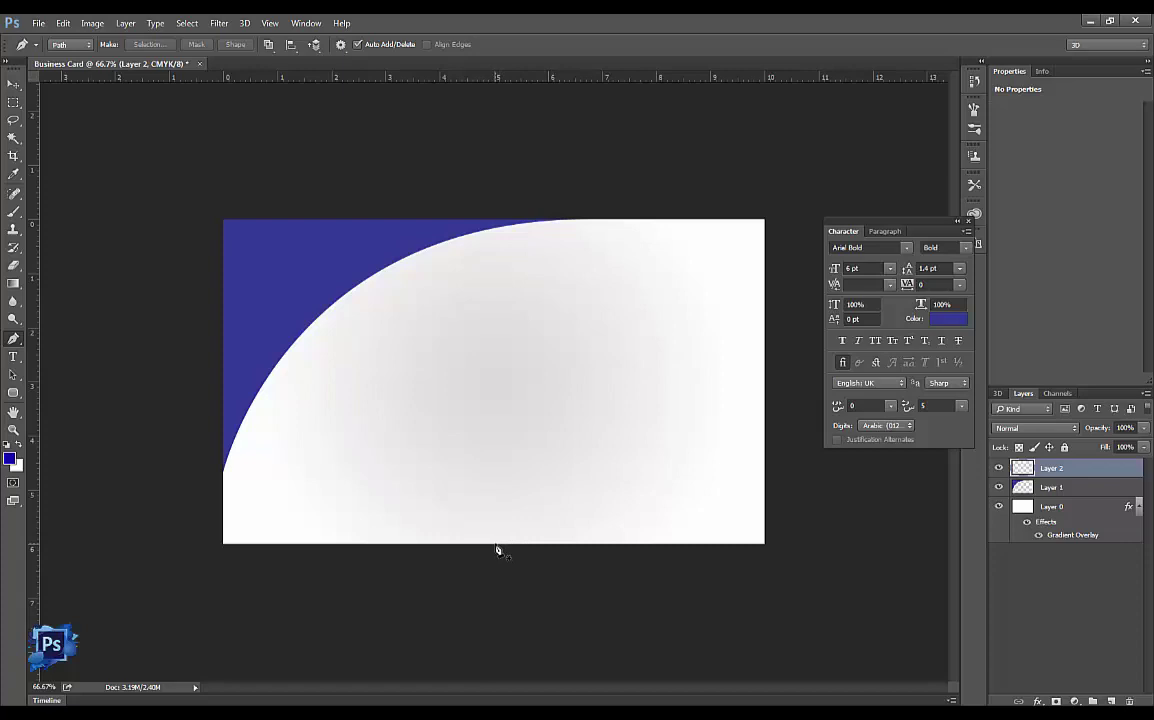
# Step: Draw a curved path around the card's bottom-right corner and make it a selection
pyautogui.click(455, 546)
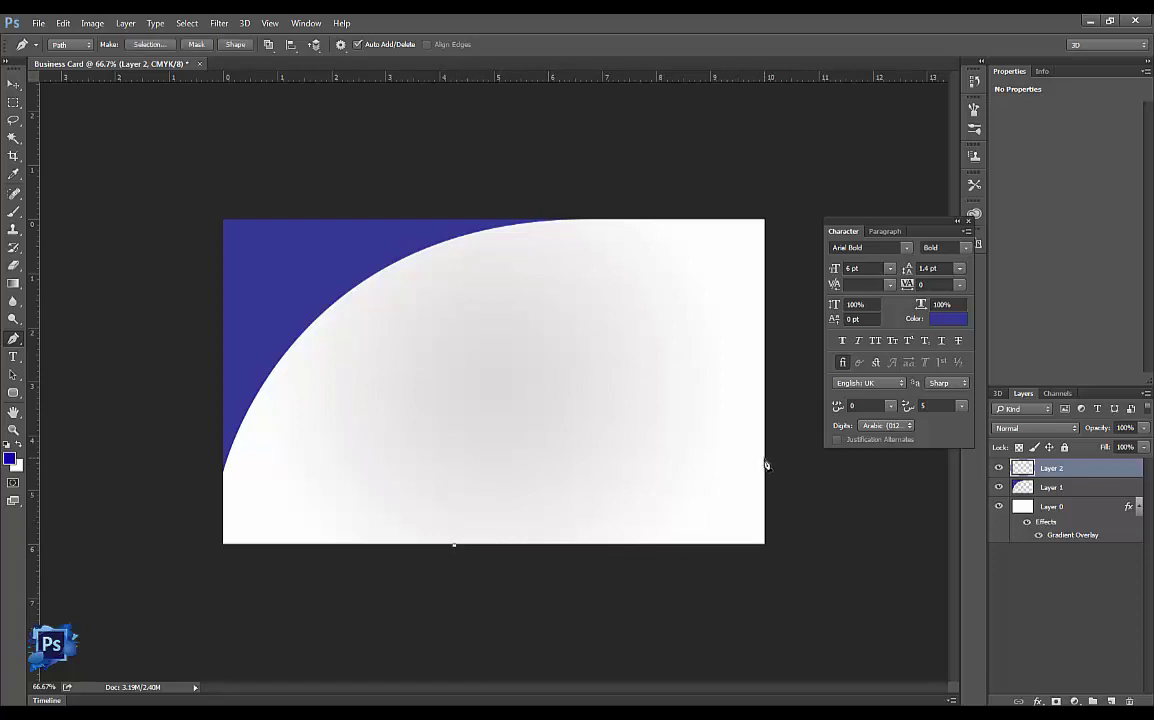
pyautogui.moveTo(765, 460); pyautogui.dragTo(766, 357)
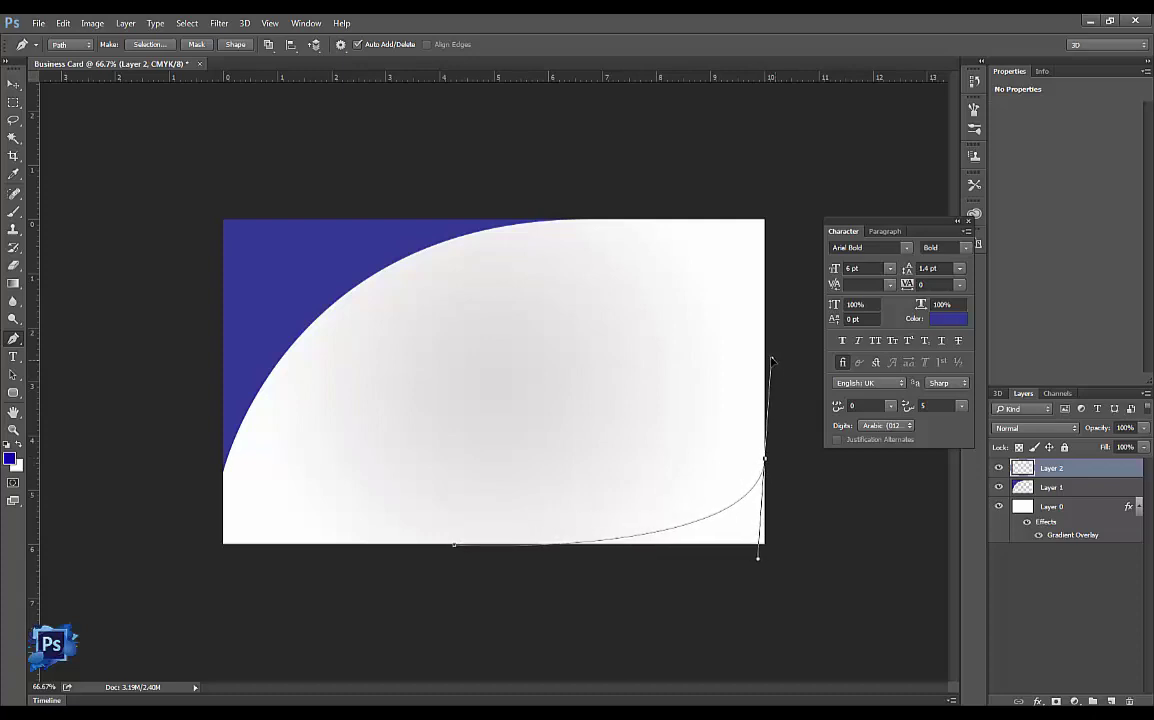
pyautogui.moveTo(766, 360); pyautogui.dragTo(764, 393)
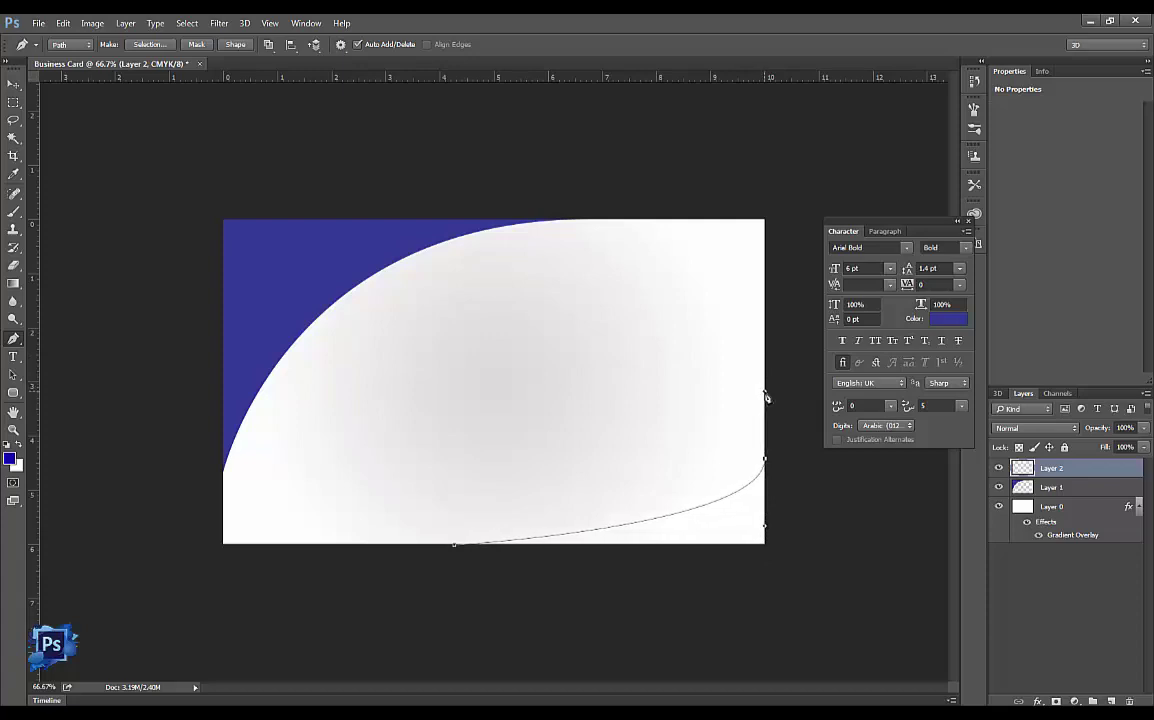
pyautogui.click(798, 467)
pyautogui.click(810, 606)
pyautogui.click(588, 620)
pyautogui.click(461, 584)
pyautogui.hotkey('ctrl', 'Return')
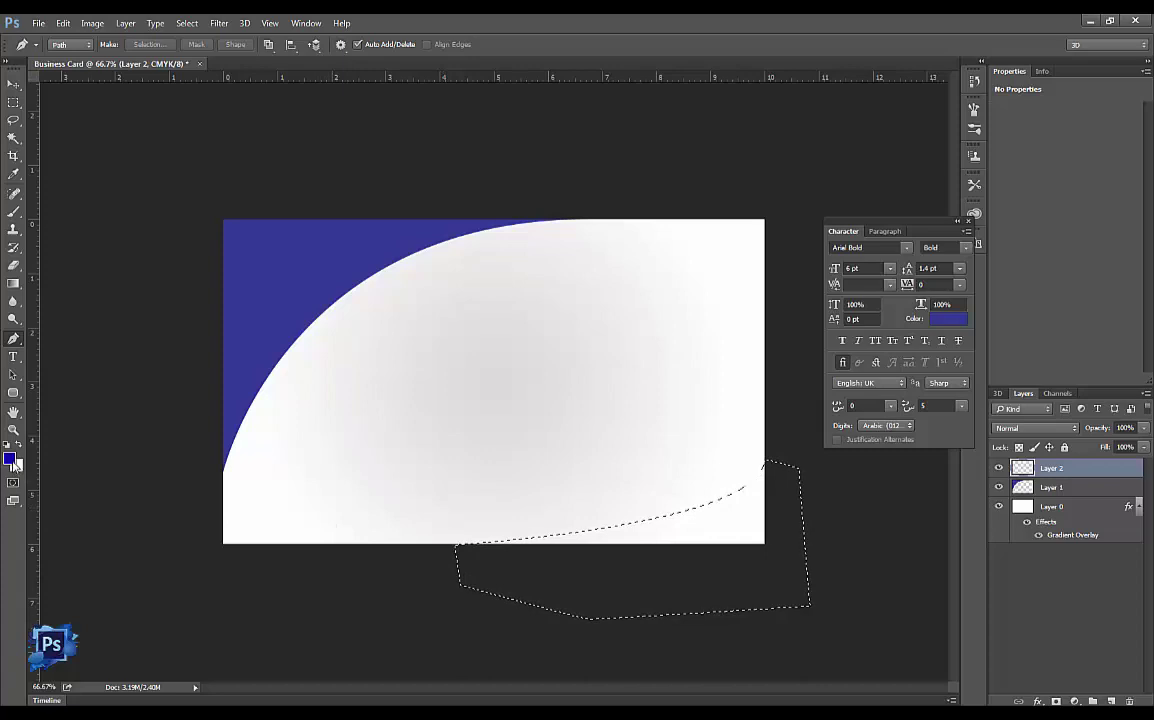
# Step: Fill the corner selection with brighter blue #1177eb, deselect, and add an empty Layer 3
pyautogui.click(9, 459)
pyautogui.moveTo(738, 220); pyautogui.dragTo(737, 243)
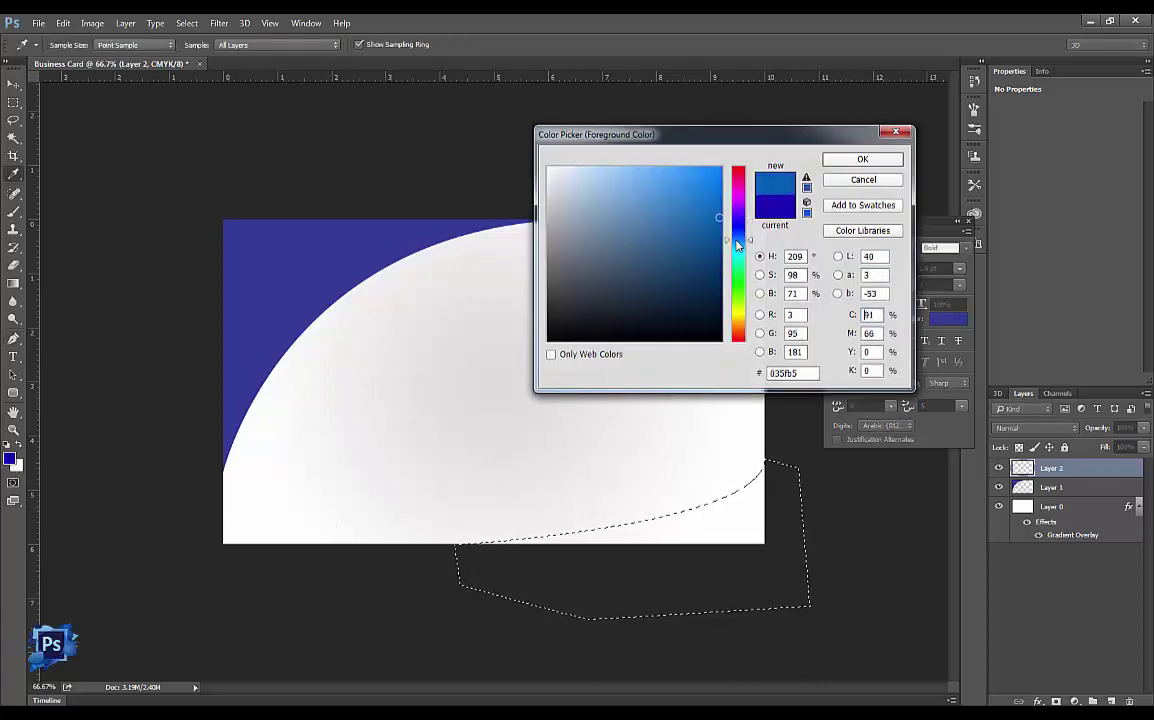
pyautogui.click(705, 168)
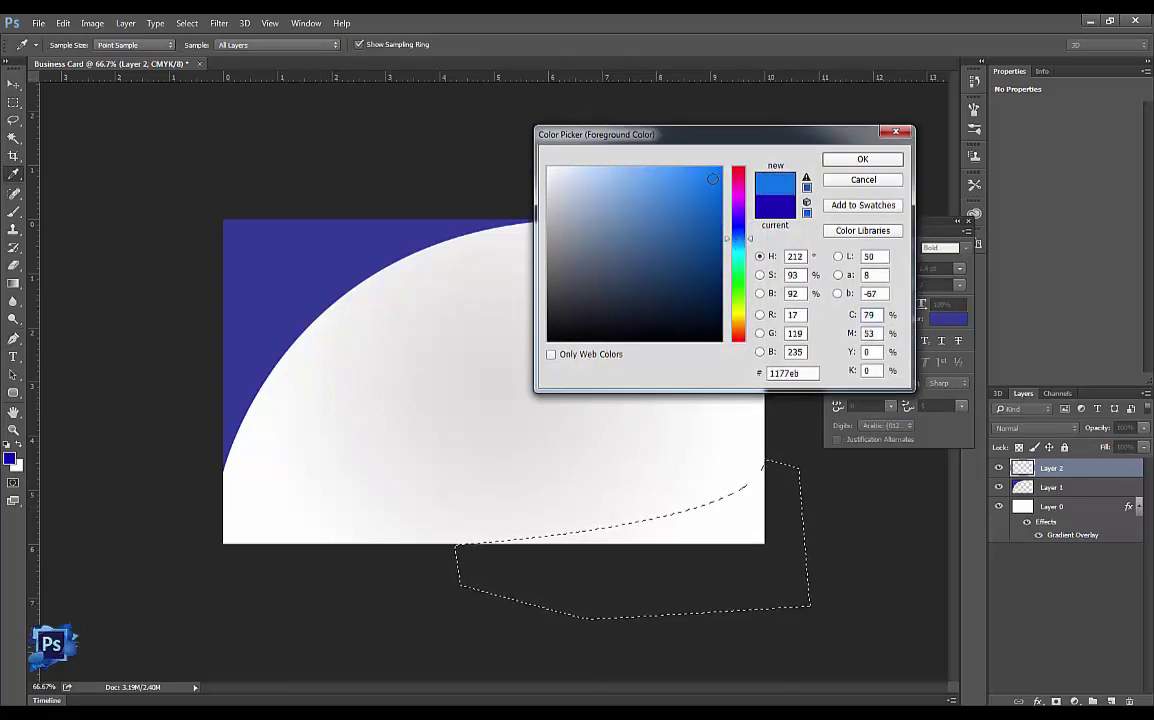
pyautogui.click(862, 159)
pyautogui.hotkey('alt', 'BackSpace')
pyautogui.hotkey('ctrl', 'd')
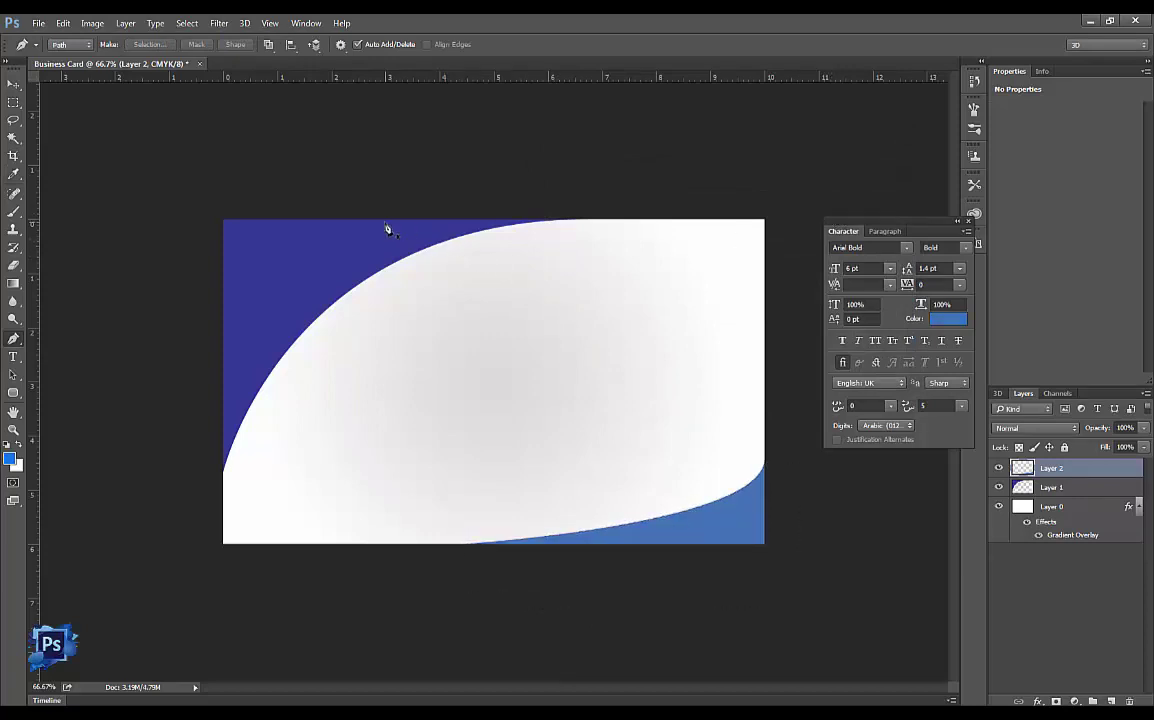
pyautogui.hotkey('ctrl', 'shift', 'alt', 'n')
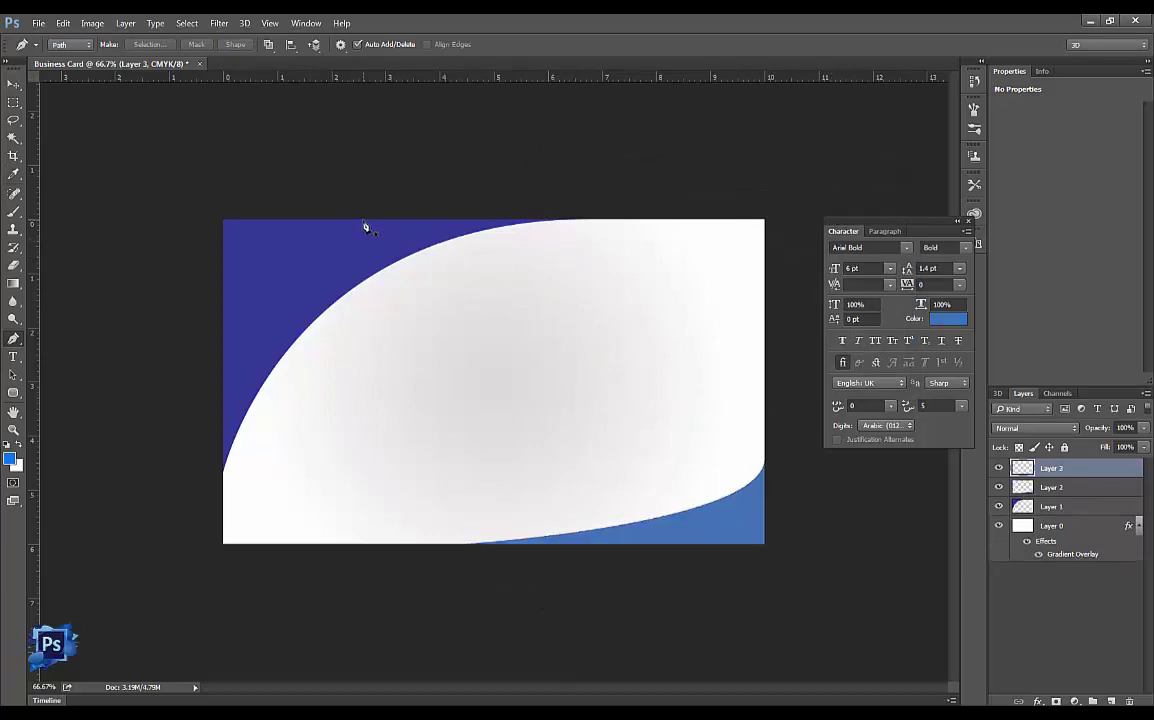
# Step: Draw a curved sliver along the card's top edge beside the dark corner and fill it light blue
pyautogui.click(362, 219)
pyautogui.click(390, 266)
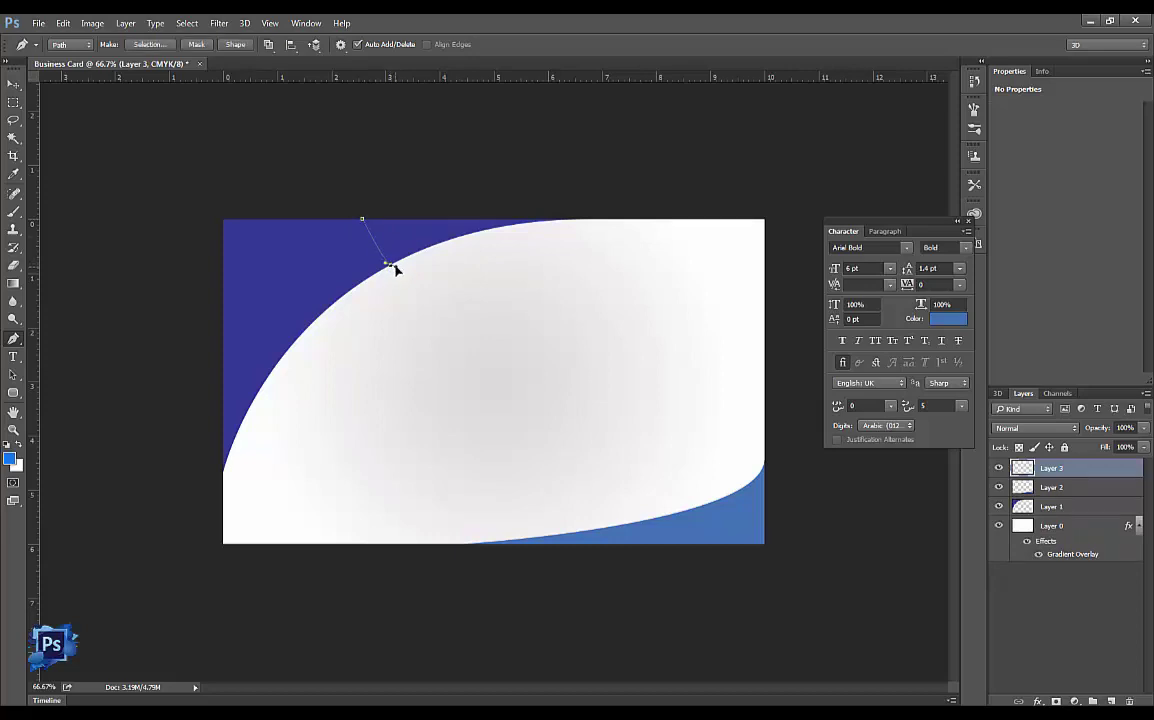
pyautogui.moveTo(395, 277); pyautogui.dragTo(395, 290)
pyautogui.moveTo(577, 221); pyautogui.dragTo(686, 222)
pyautogui.keyDown('alt'); pyautogui.click(576, 219); pyautogui.keyUp('alt')
pyautogui.hotkey('ctrl', 'Return')
pyautogui.hotkey('alt', 'BackSpace')
pyautogui.hotkey('ctrl', 'd')
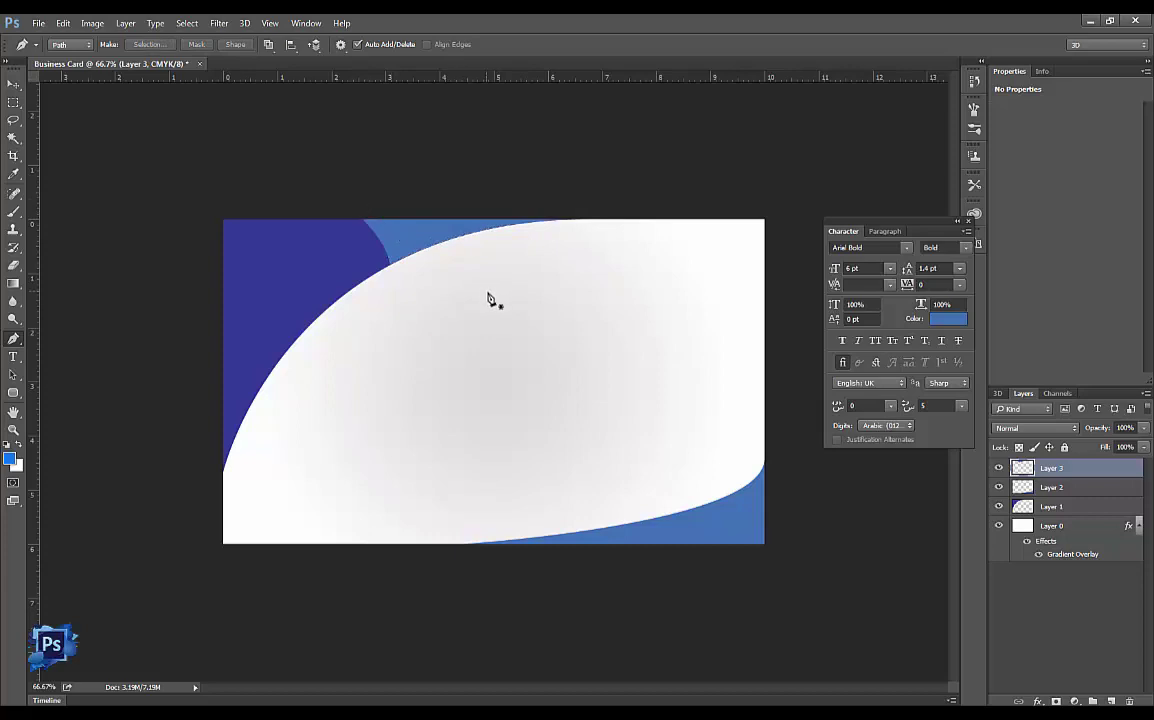
pyautogui.press('v')
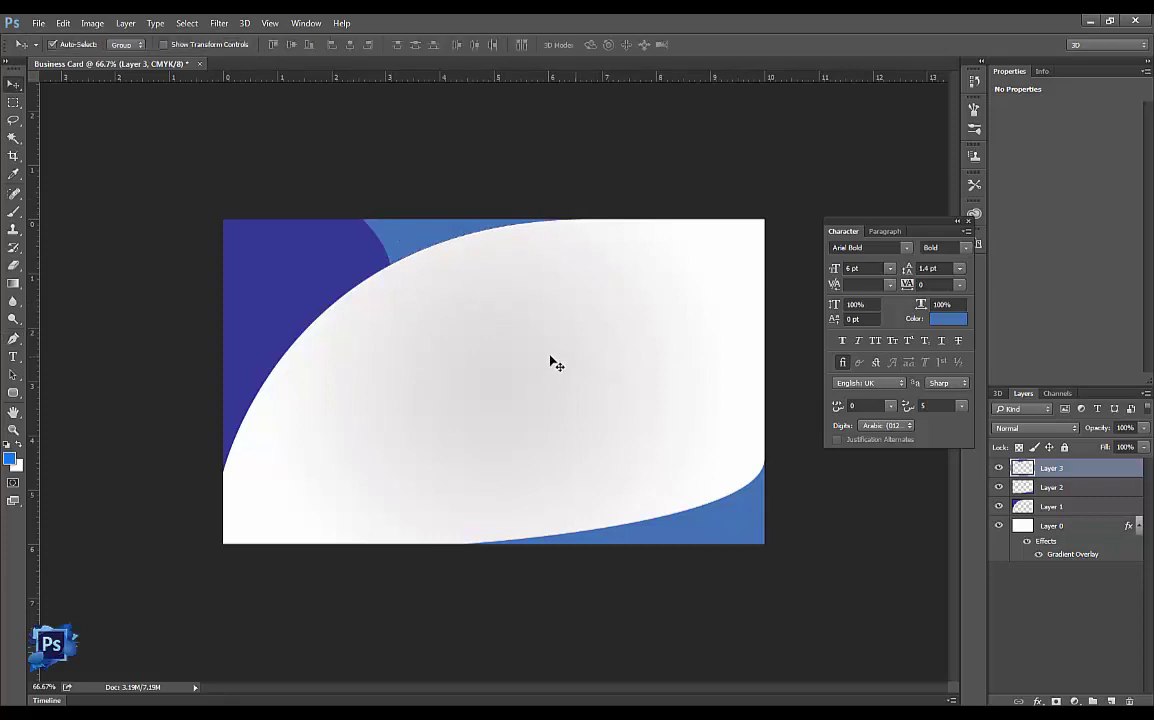
# Step: Type 'DESIGN POINT' at 18 pt near the card's centre
pyautogui.press('t')
pyautogui.click(498, 360)
pyautogui.click(309, 45)
pyautogui.click(300, 188)
pyautogui.write('DESIN')
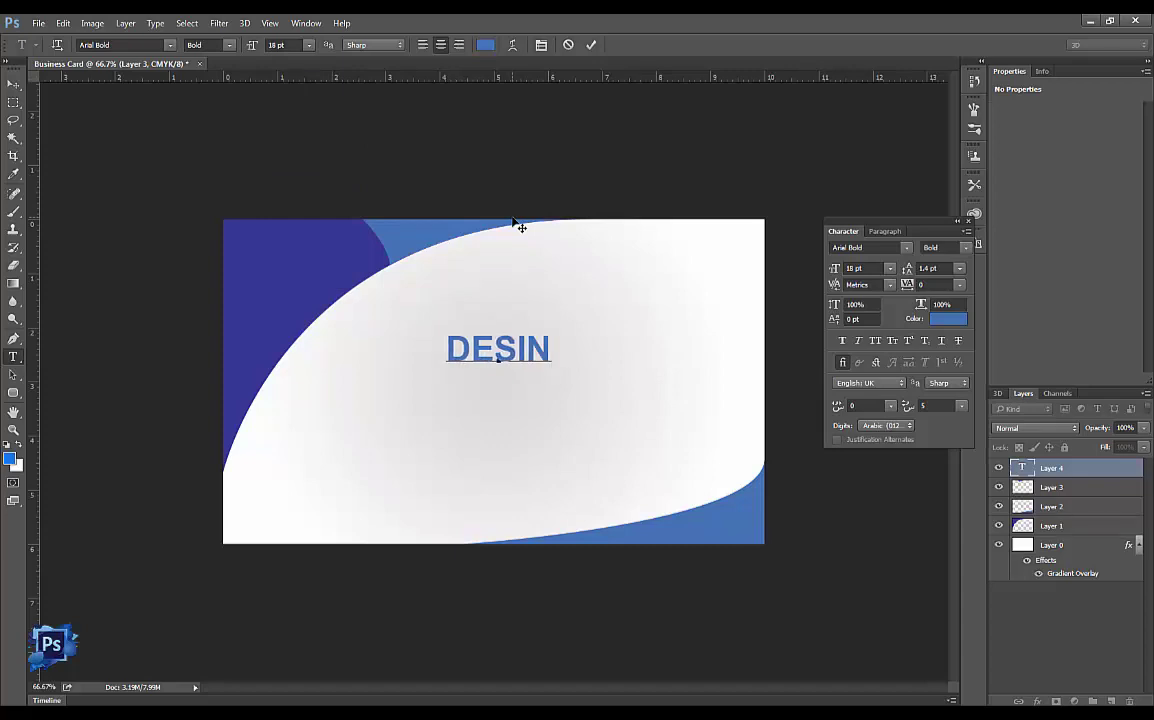
pyautogui.press('BackSpace')
pyautogui.write('GN POIN')
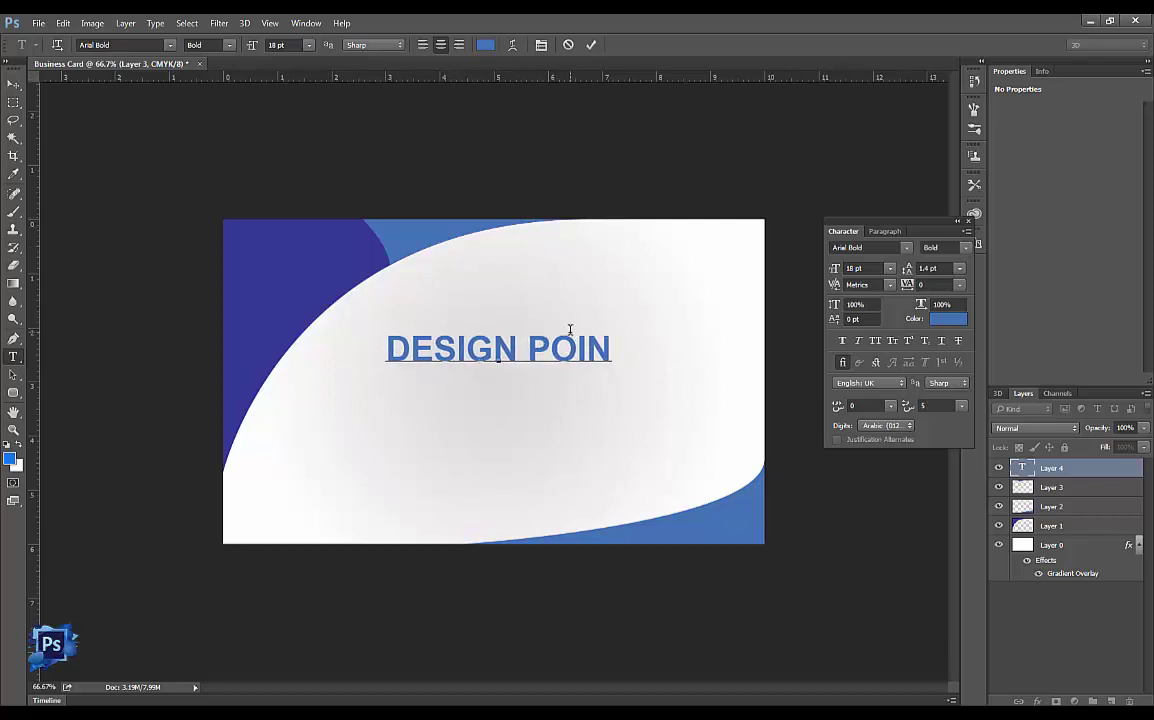
pyautogui.write('T')
pyautogui.moveTo(559, 401); pyautogui.dragTo(598, 399)
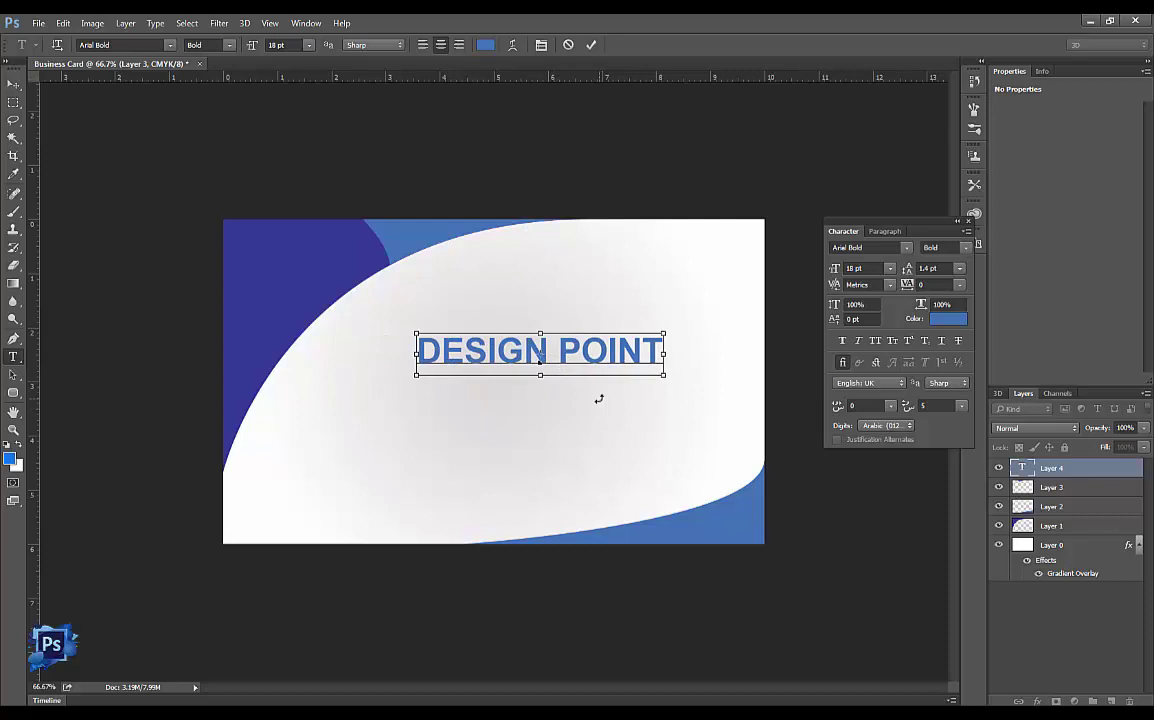
# Step: Set the title in Berlin Sans FB Bold with Faux Italic, commit it, and move it slightly lower
pyautogui.click(906, 247)
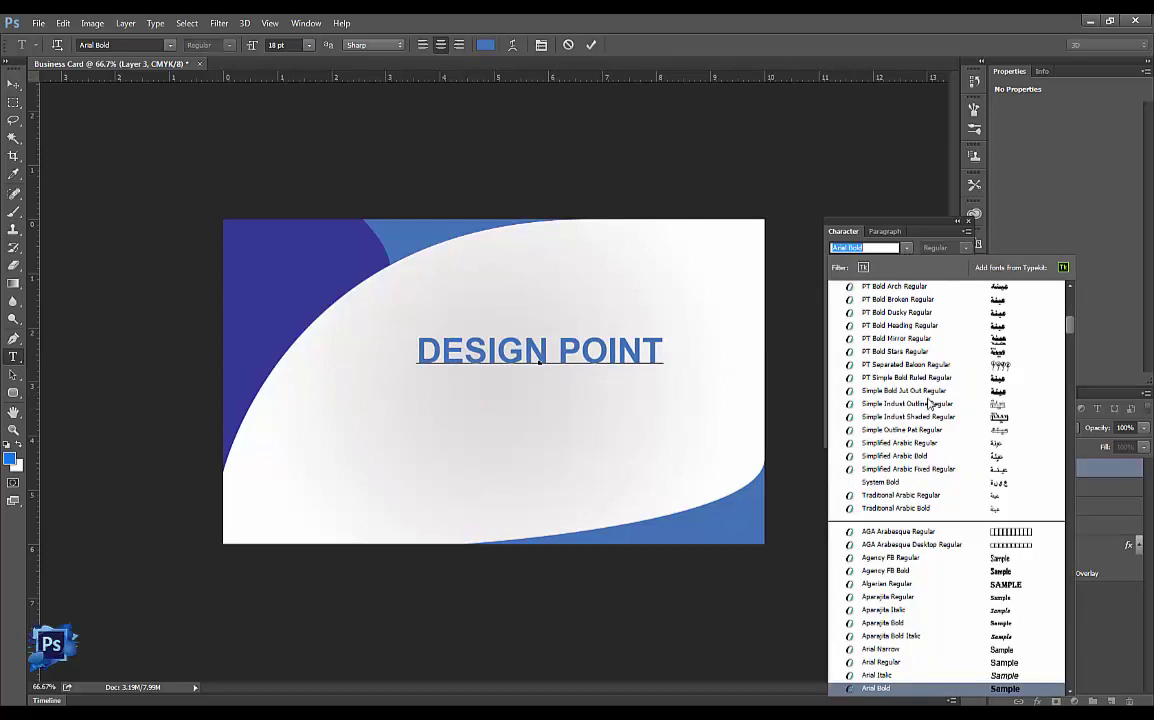
pyautogui.scroll(-2, 969, 560)
pyautogui.scroll(-2, 988, 600)
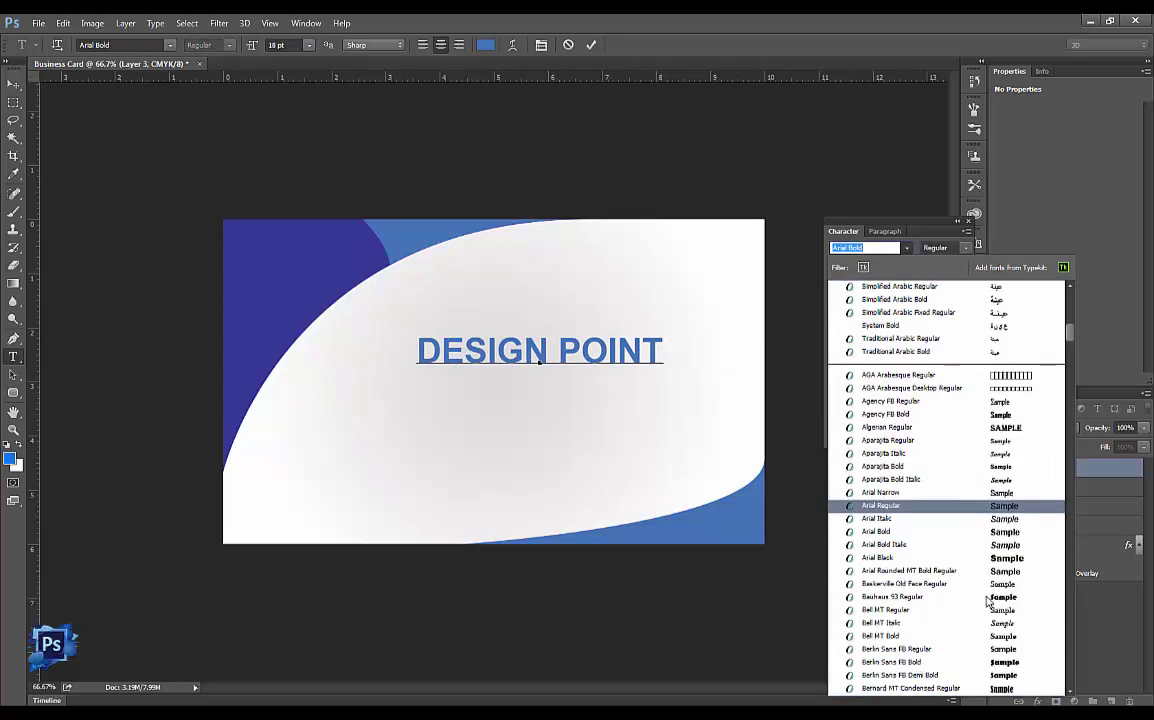
pyautogui.scroll(-2, 992, 602)
pyautogui.click(992, 598)
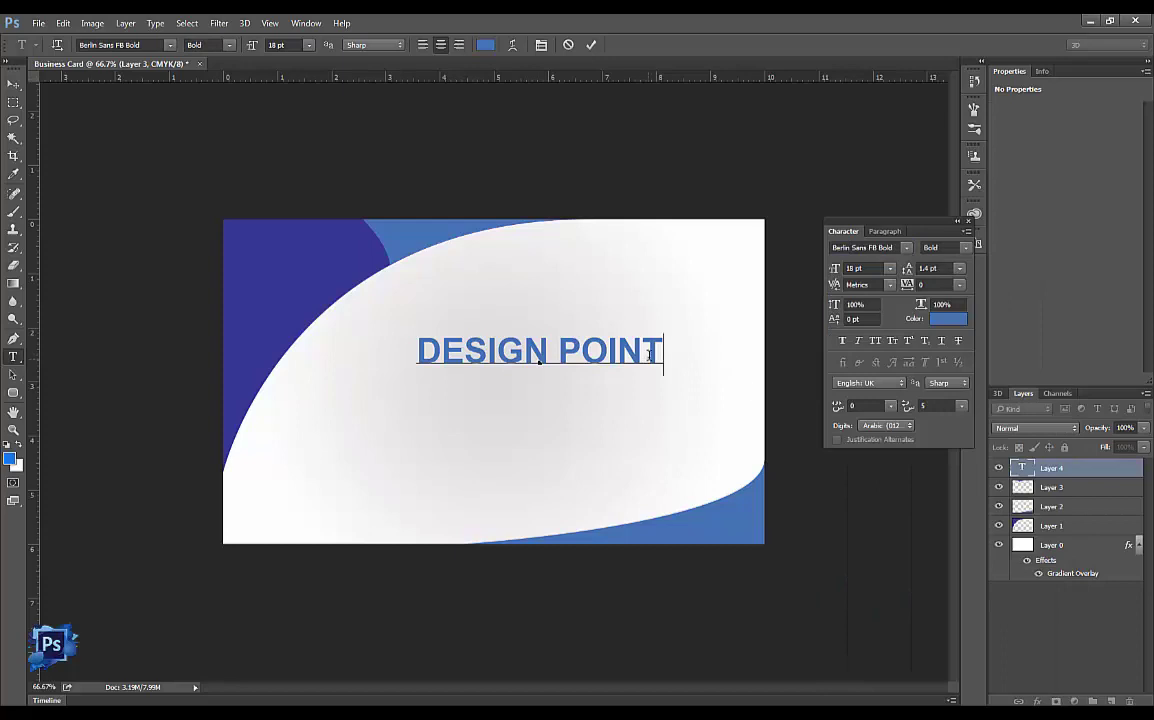
pyautogui.moveTo(660, 352); pyautogui.dragTo(415, 352)
pyautogui.click(906, 247)
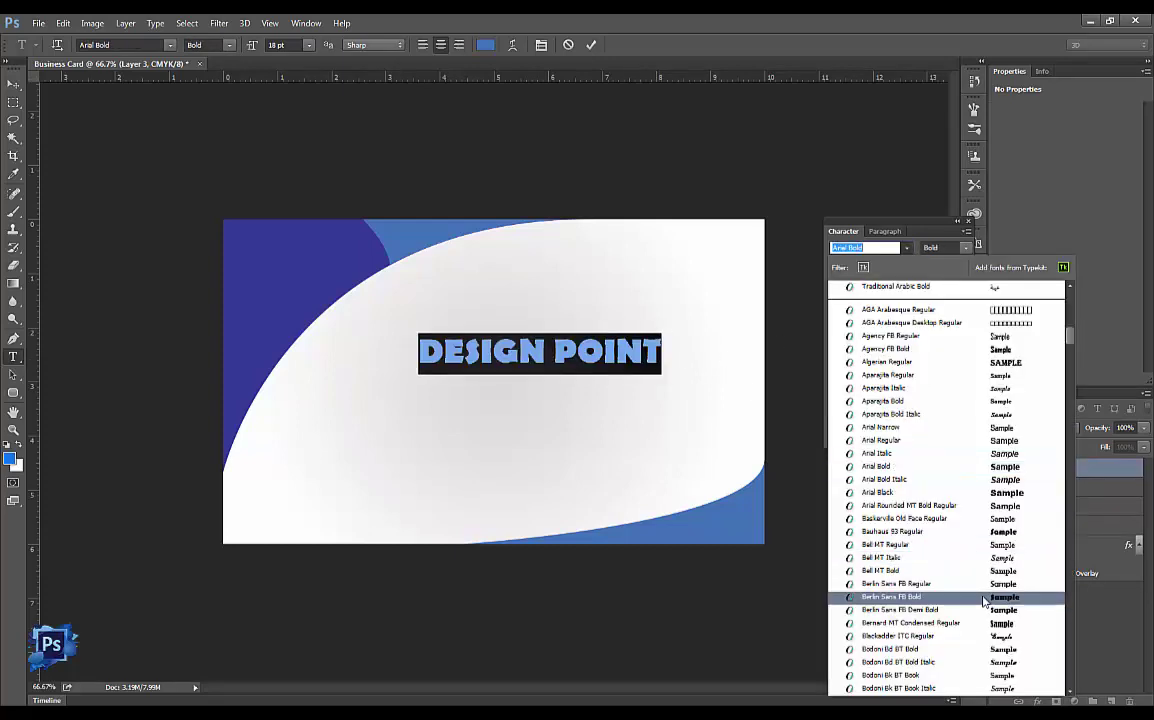
pyautogui.click(985, 598)
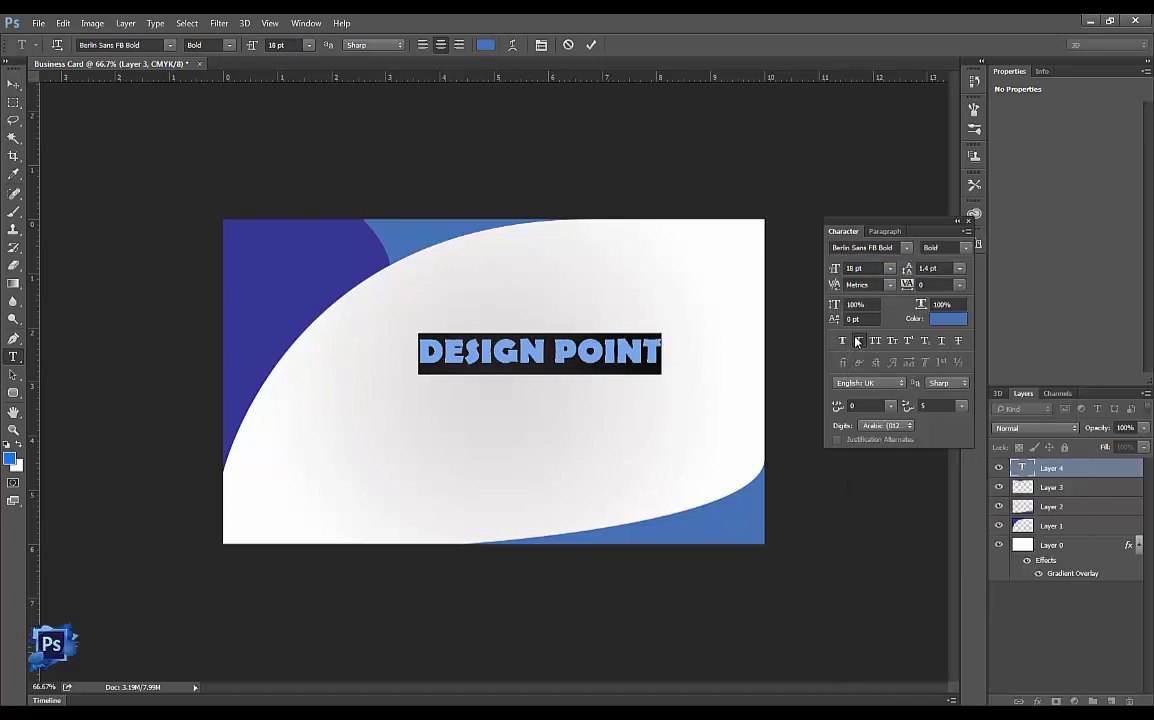
pyautogui.hotkey('ctrl', 'shift', 'i')
pyautogui.click(591, 46)
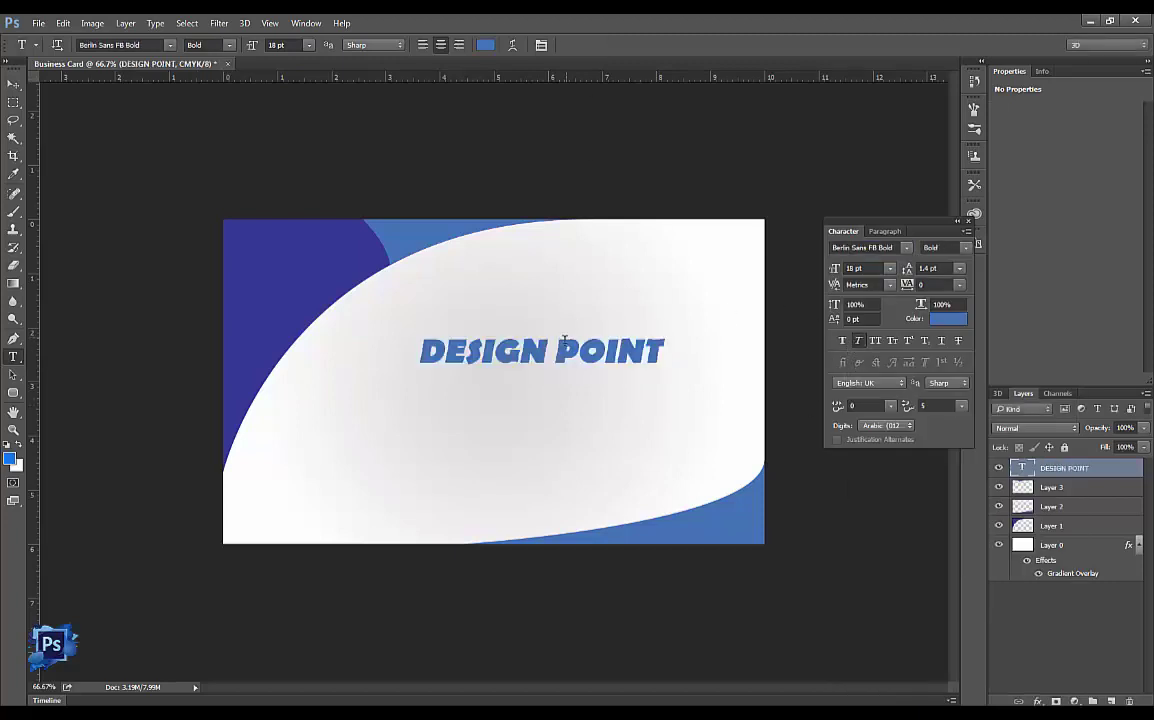
pyautogui.press('v')
pyautogui.moveTo(540, 366)
pyautogui.mouseDown()
pyautogui.moveTo(540, 383)
pyautogui.moveTo(553, 384)
pyautogui.mouseUp()
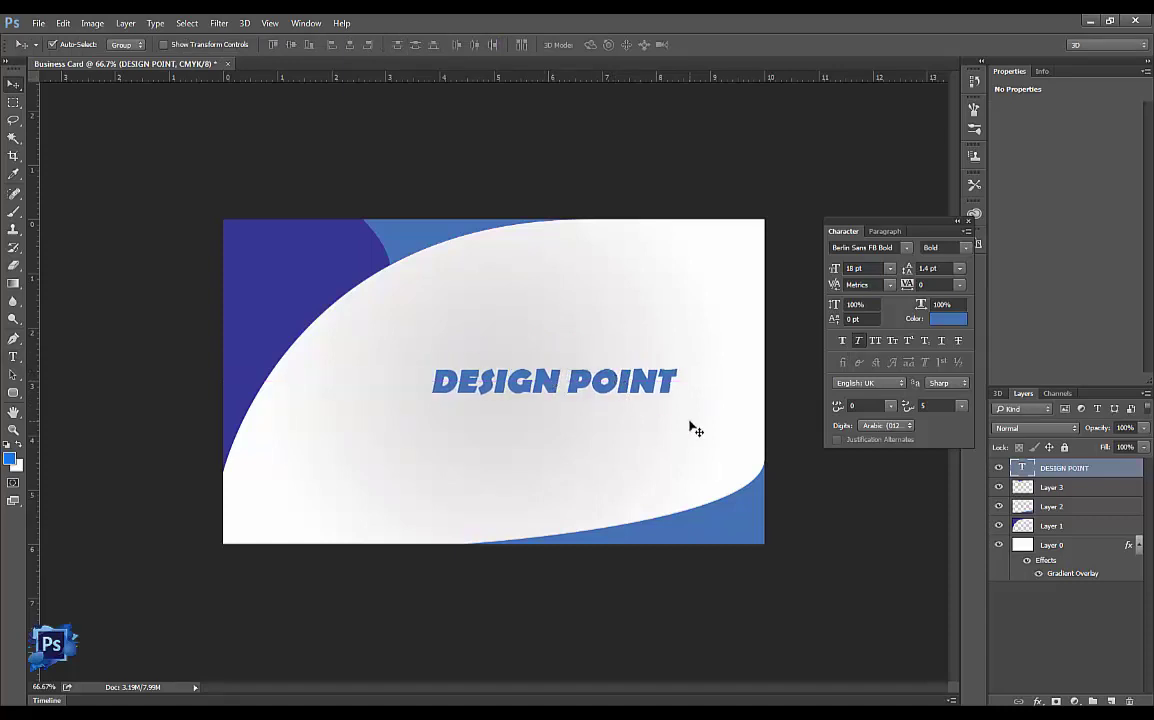
# Step: Draw a lightning bolt custom shape just left of the title
pyautogui.click(13, 392)
pyautogui.click(60, 452)
pyautogui.click(534, 47)
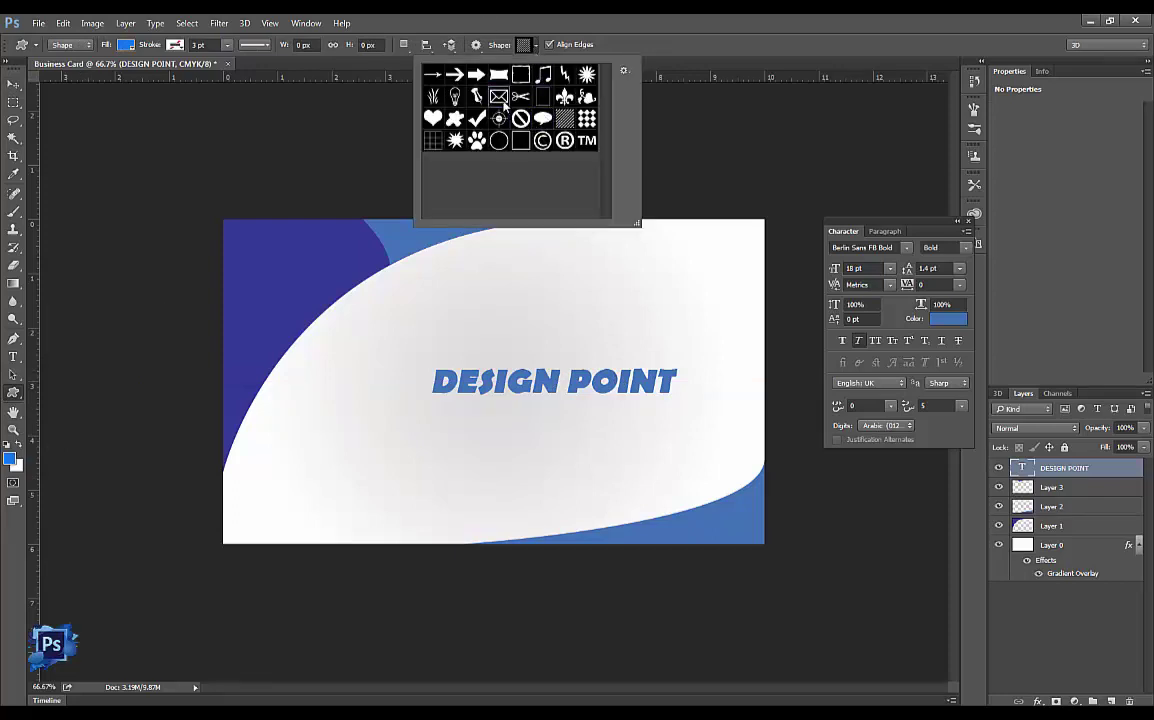
pyautogui.doubleClick(566, 76)
pyautogui.moveTo(366, 328); pyautogui.dragTo(410, 420)
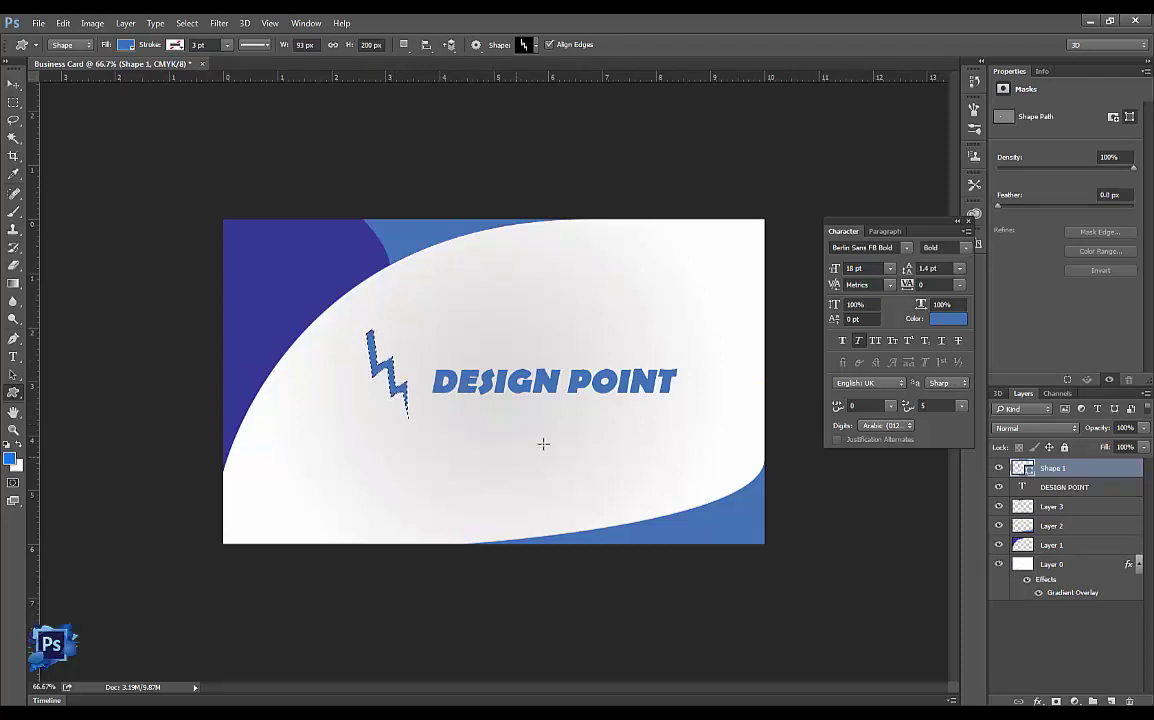
# Step: Rasterize the bolt's Shape 1 layer, sample the corner's dark blue, and nudge the bolt down-right
pyautogui.rightClick(1070, 468)
pyautogui.click(940, 261)
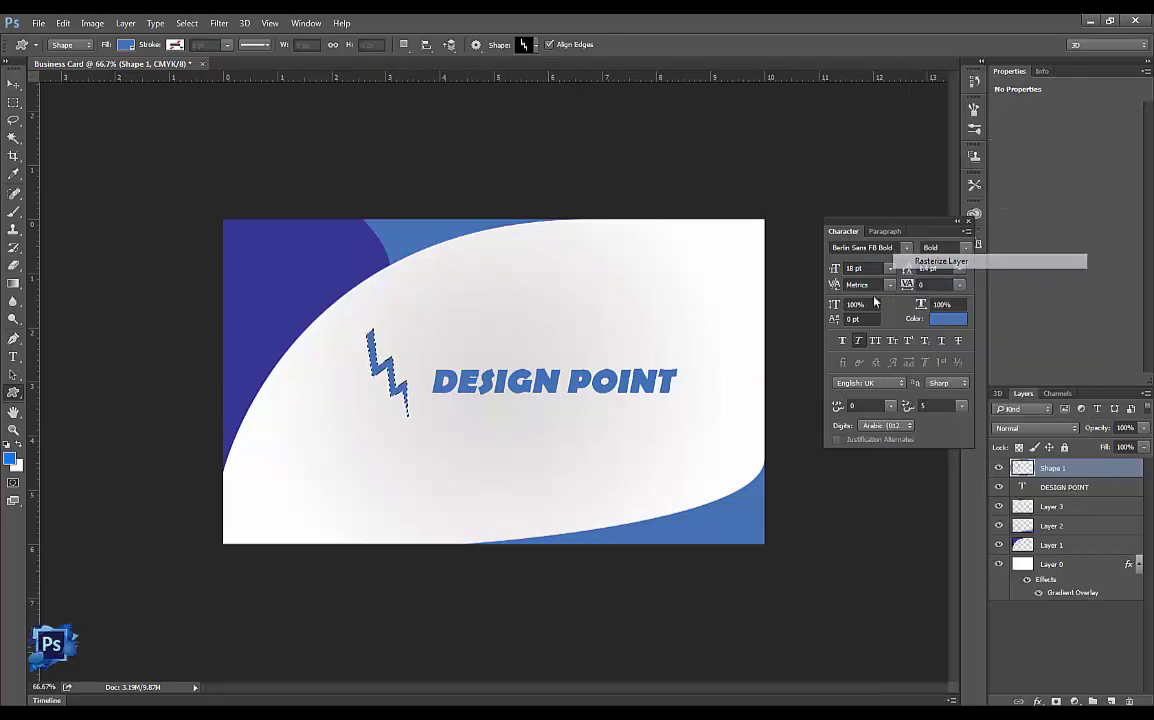
pyautogui.press('i')
pyautogui.click(313, 269)
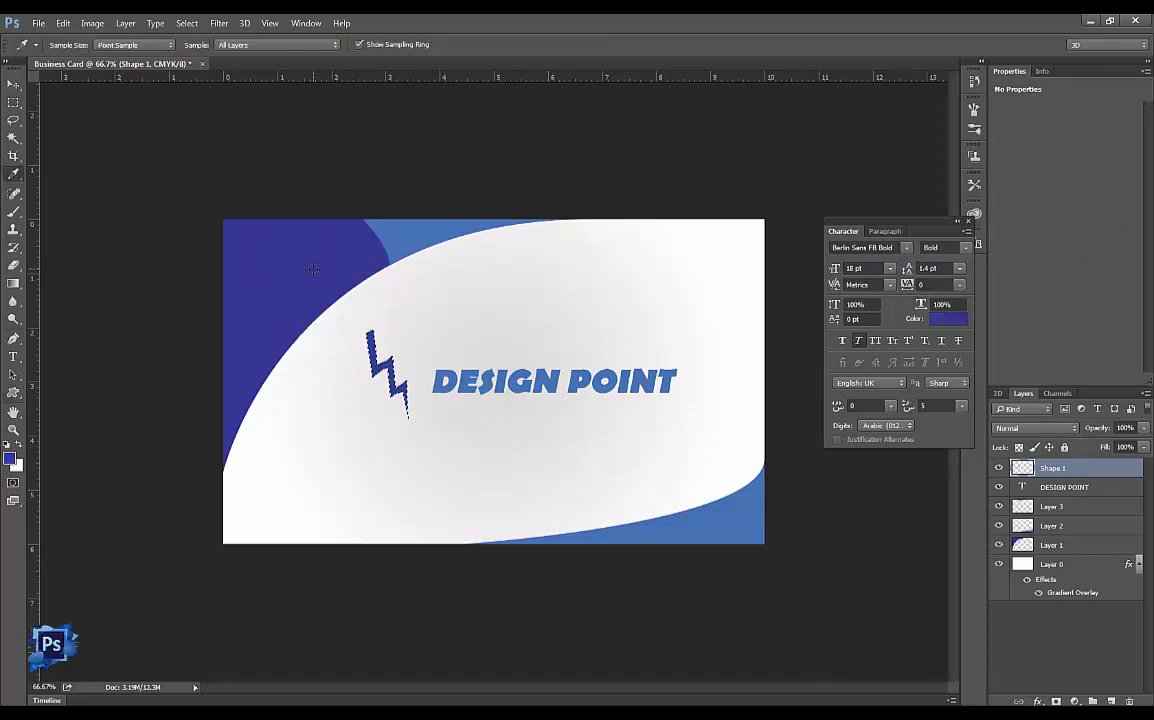
pyautogui.press('v')
pyautogui.moveTo(391, 375); pyautogui.dragTo(410, 395)
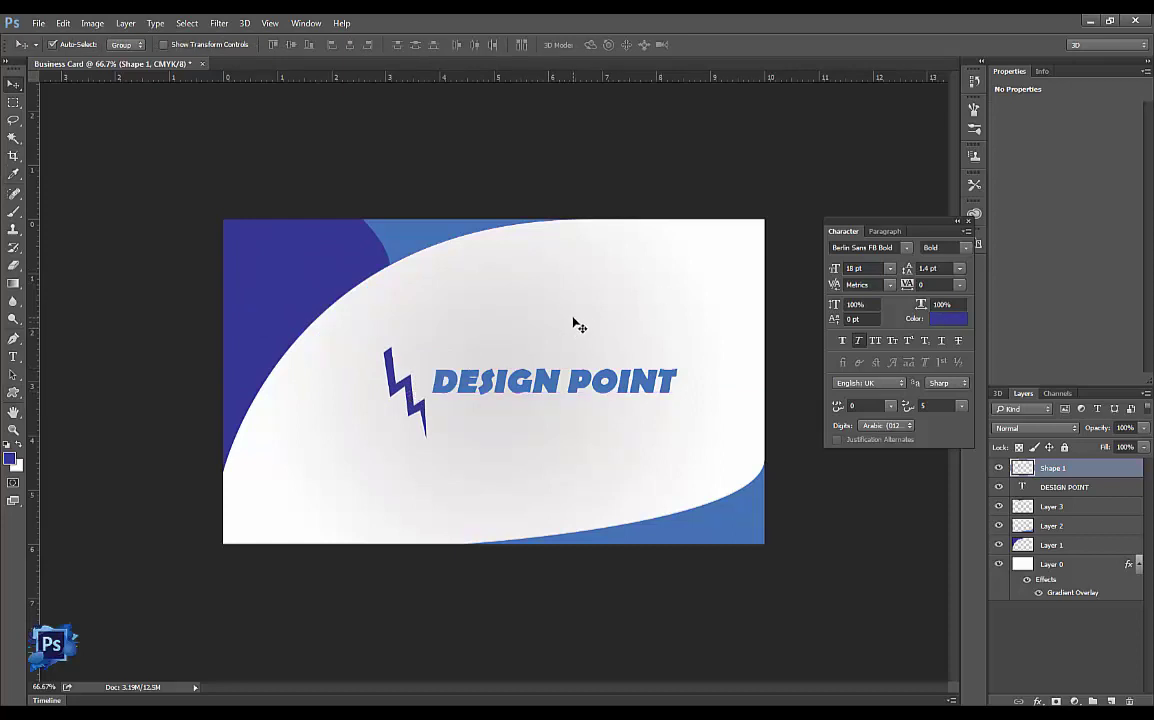
# Step: Type the tagline 'Creative Designing Point' above the title at 10 pt in dark grey
pyautogui.press('t')
pyautogui.click(500, 317)
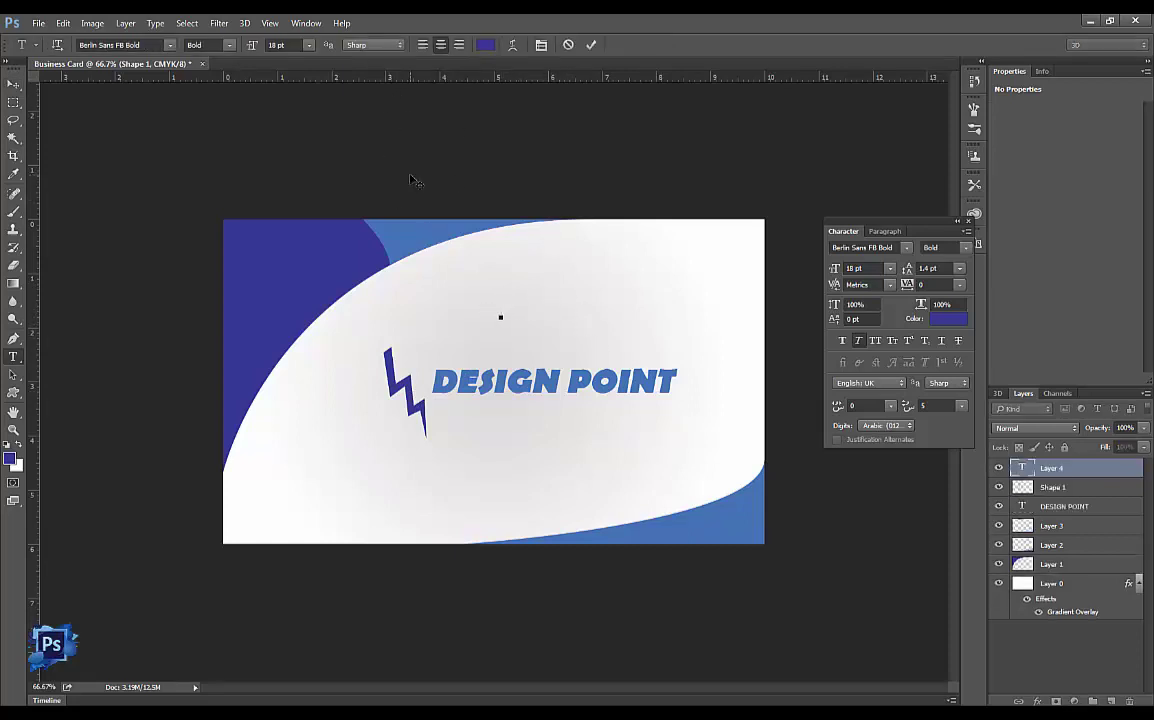
pyautogui.click(298, 127)
pyautogui.click(486, 46)
pyautogui.moveTo(603, 232); pyautogui.dragTo(546, 291)
pyautogui.click(858, 162)
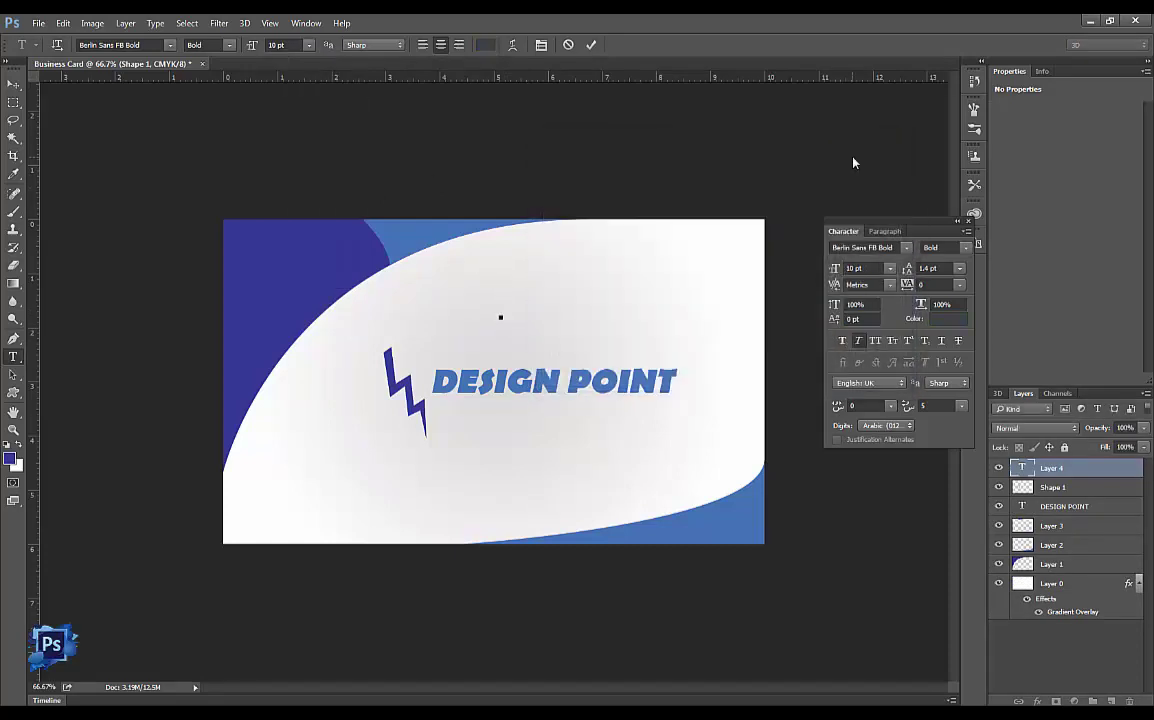
pyautogui.write('REA')
pyautogui.press('BackSpace')
pyautogui.press('BackSpace')
pyautogui.press('BackSpace')
pyautogui.write('Creative Desig')
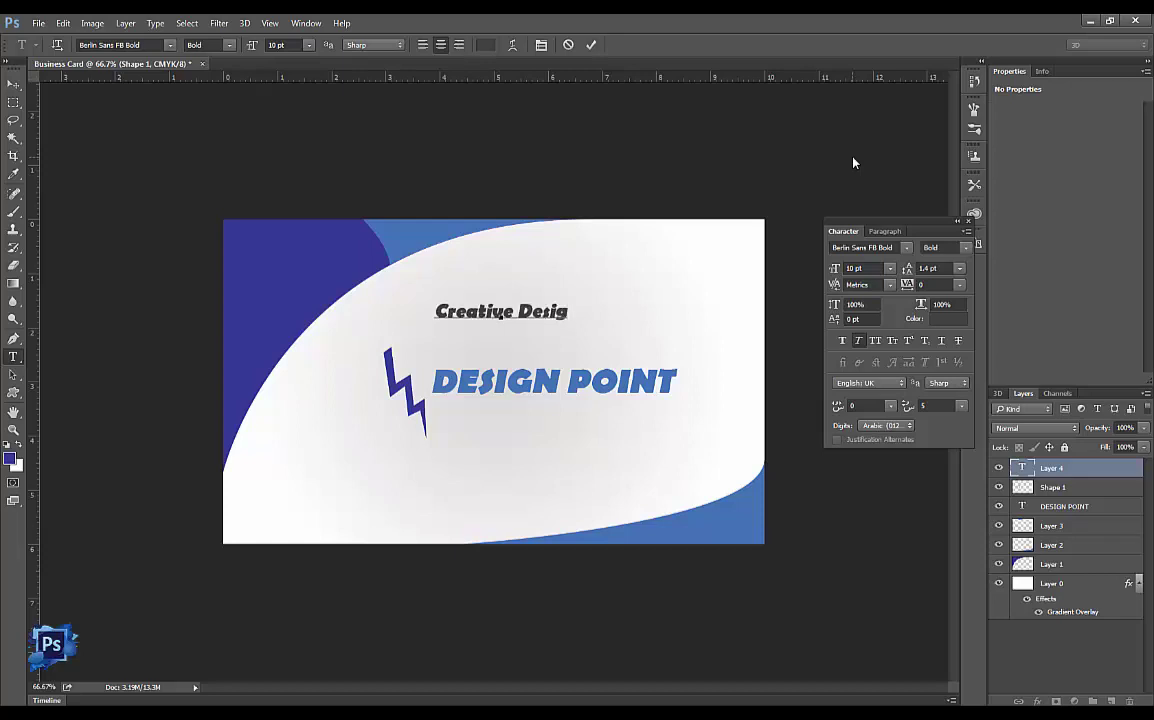
pyautogui.write('ning')
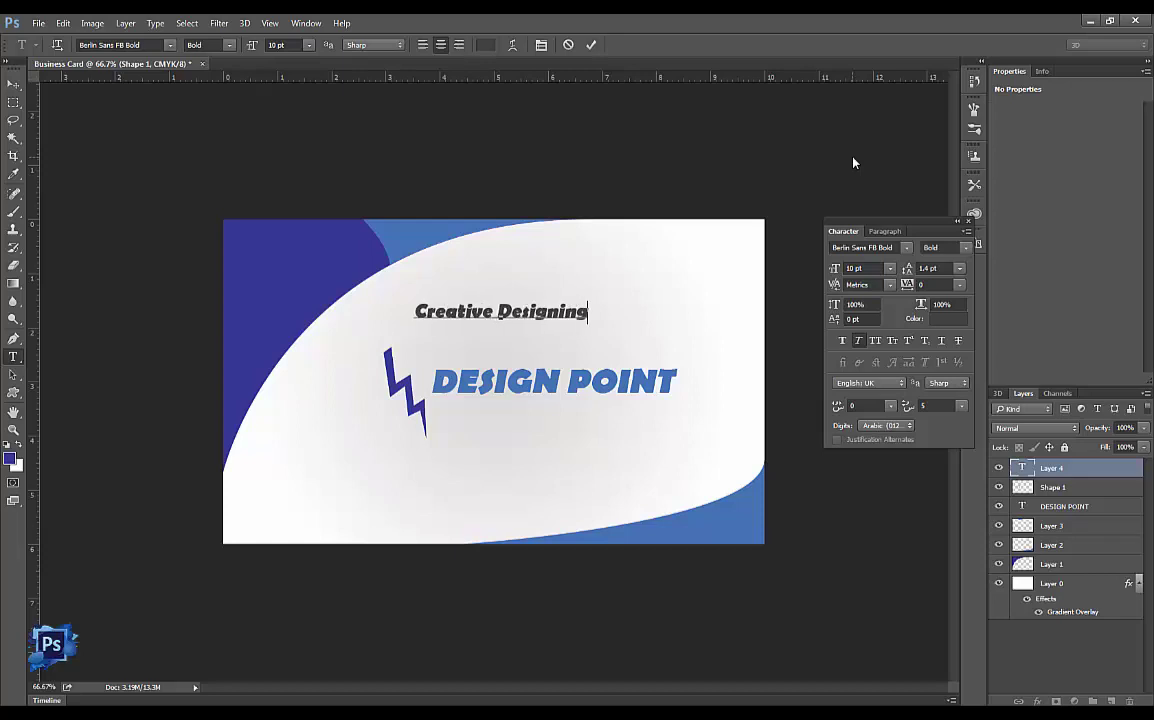
pyautogui.write(' poin')
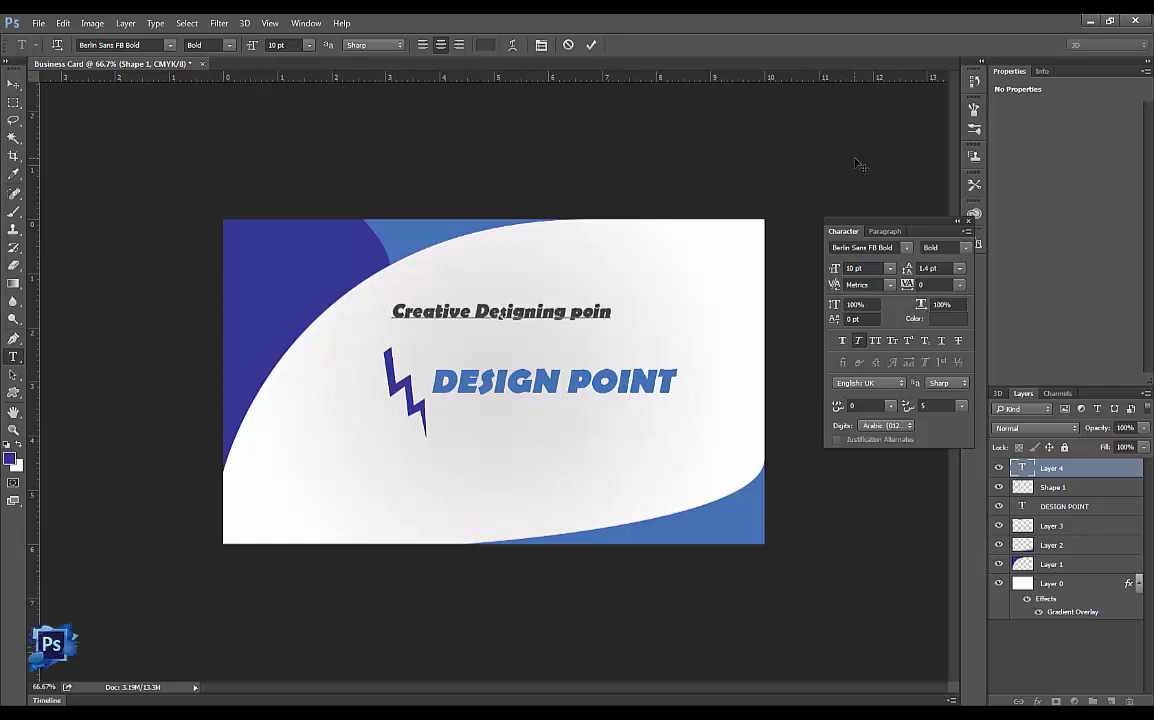
pyautogui.press('BackSpace')
pyautogui.press('BackSpace')
pyautogui.press('BackSpace')
pyautogui.press('BackSpace')
pyautogui.write('Point')
# Step: Change the tagline's font to Arial Bold and commit it
pyautogui.hotkey('ctrl', 'a')
pyautogui.click(863, 247)
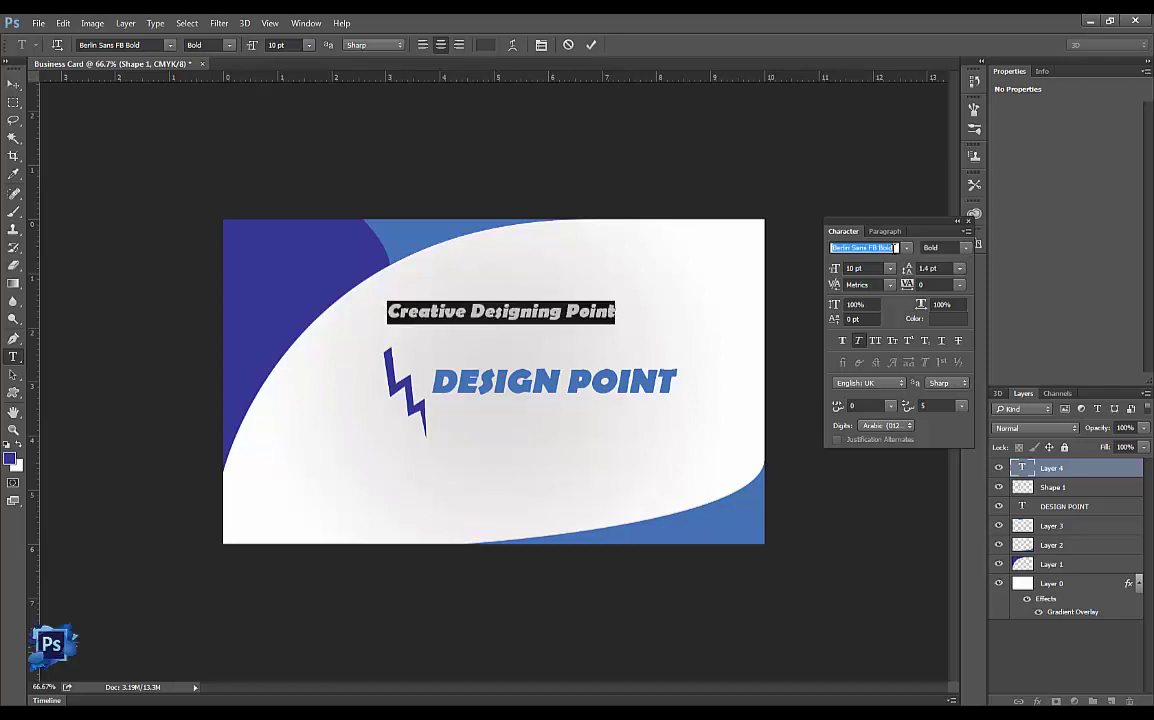
pyautogui.press('BackSpace')
pyautogui.write('ria')
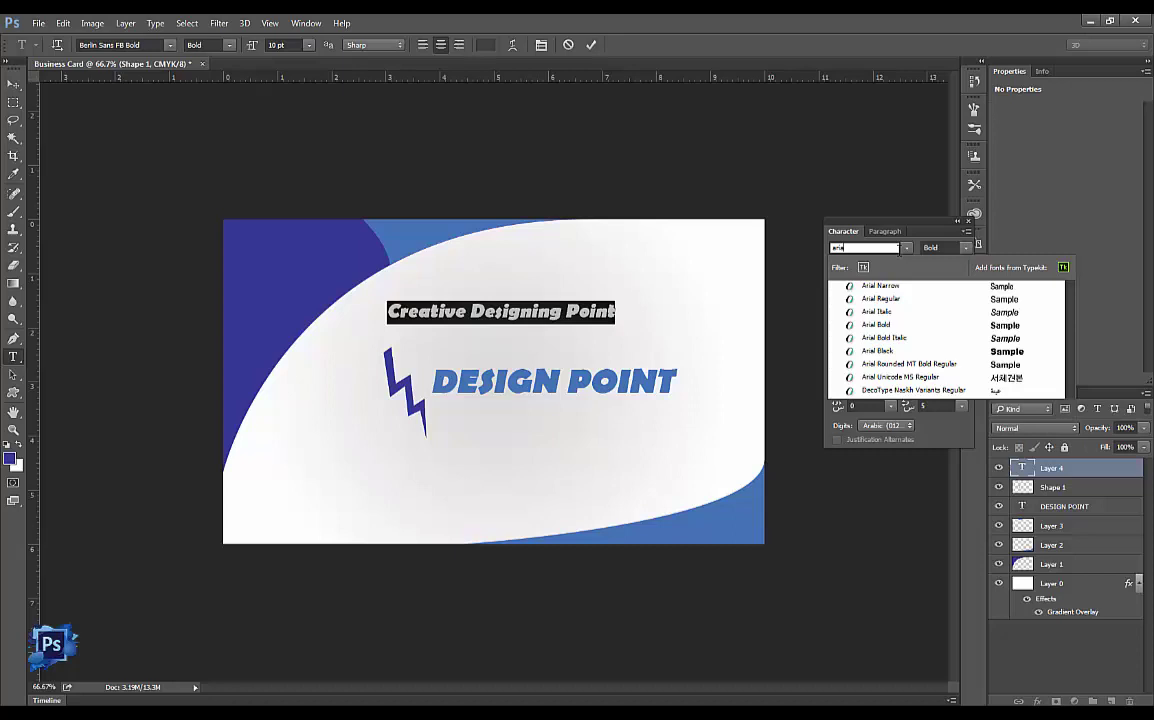
pyautogui.click(888, 327)
pyautogui.click(591, 44)
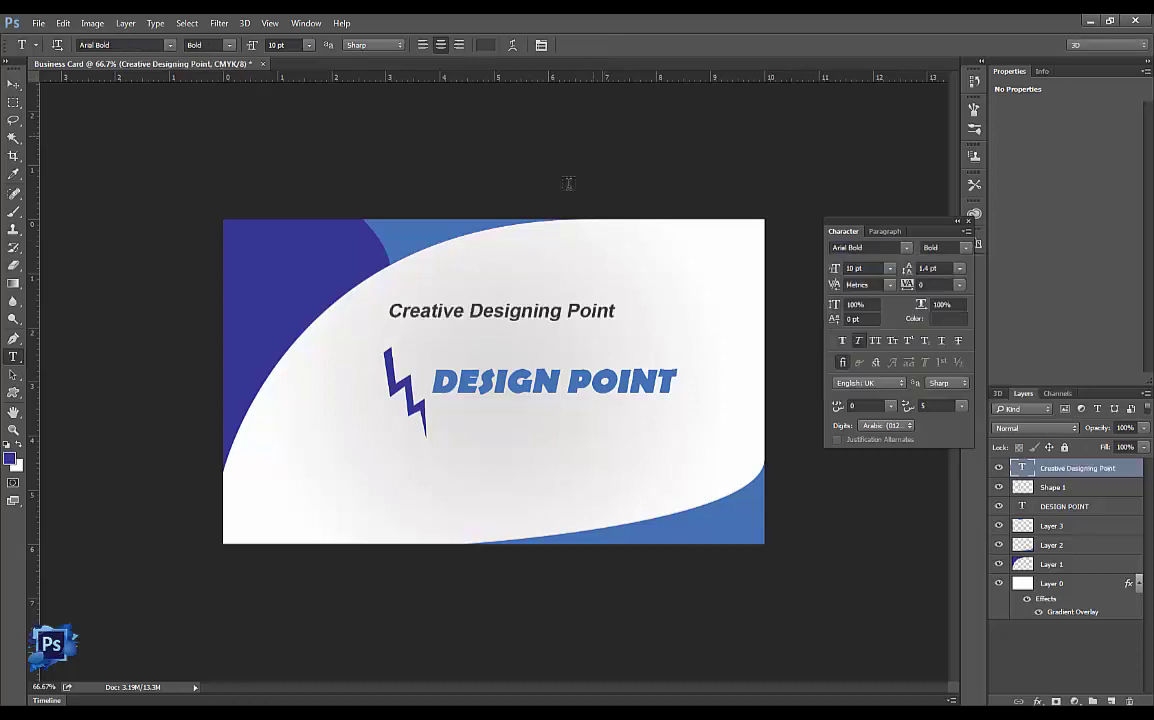
# Step: Move the tagline right, scale it down to about 7.89 pt, and nudge it slightly left
pyautogui.press('v')
pyautogui.moveTo(523, 317)
pyautogui.mouseDown()
pyautogui.moveTo(604, 322)
pyautogui.moveTo(630, 299)
pyautogui.moveTo(618, 301)
pyautogui.mouseUp()
pyautogui.hotkey('ctrl', 't')
pyautogui.moveTo(497, 274); pyautogui.dragTo(546, 290)
pyautogui.press('Return')
pyautogui.moveTo(618, 304); pyautogui.dragTo(598, 301)
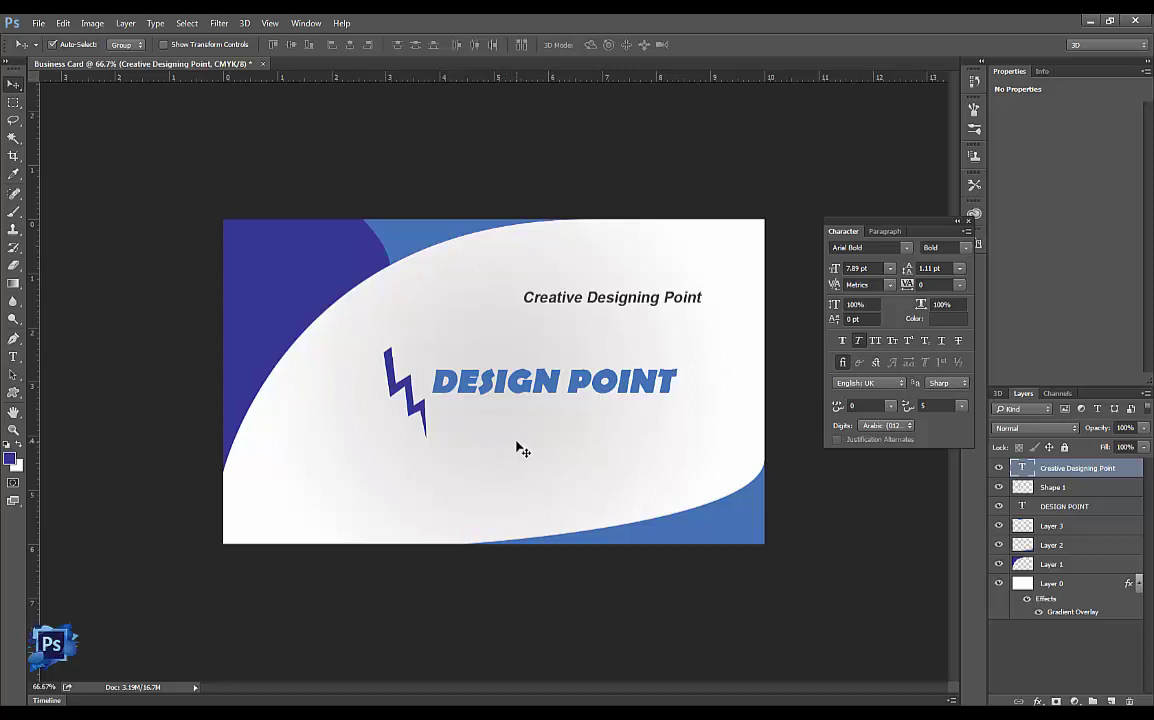
pyautogui.press('t')
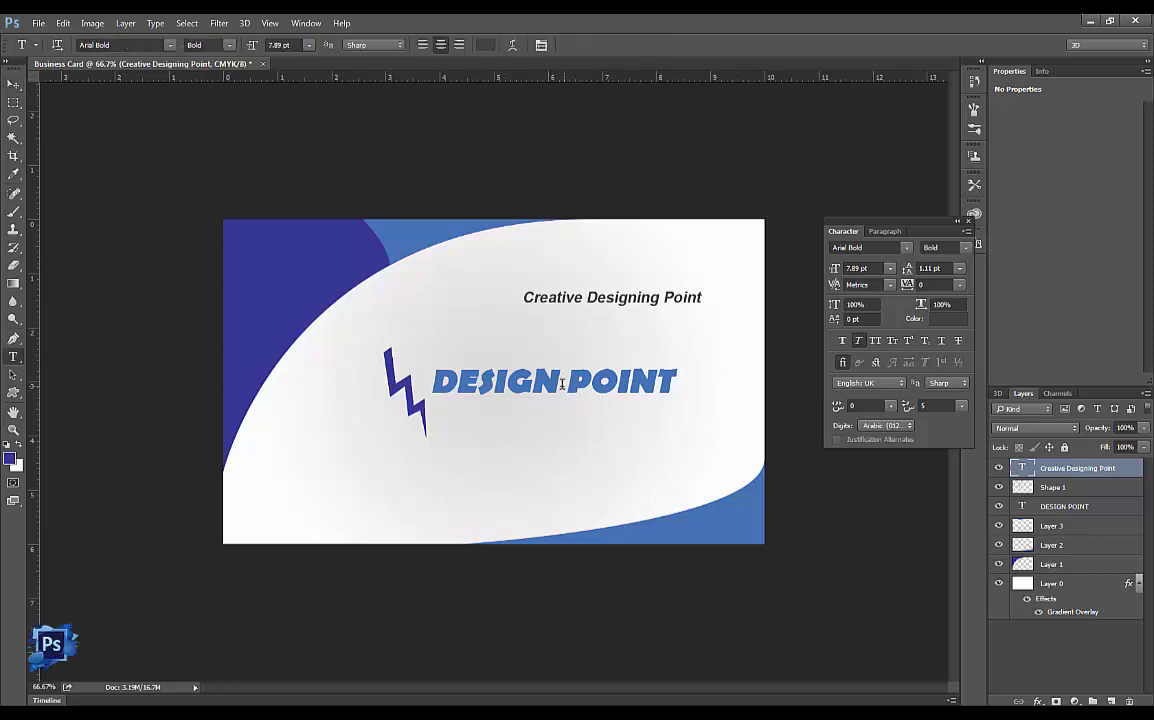
pyautogui.moveTo(560, 383); pyautogui.dragTo(431, 381)
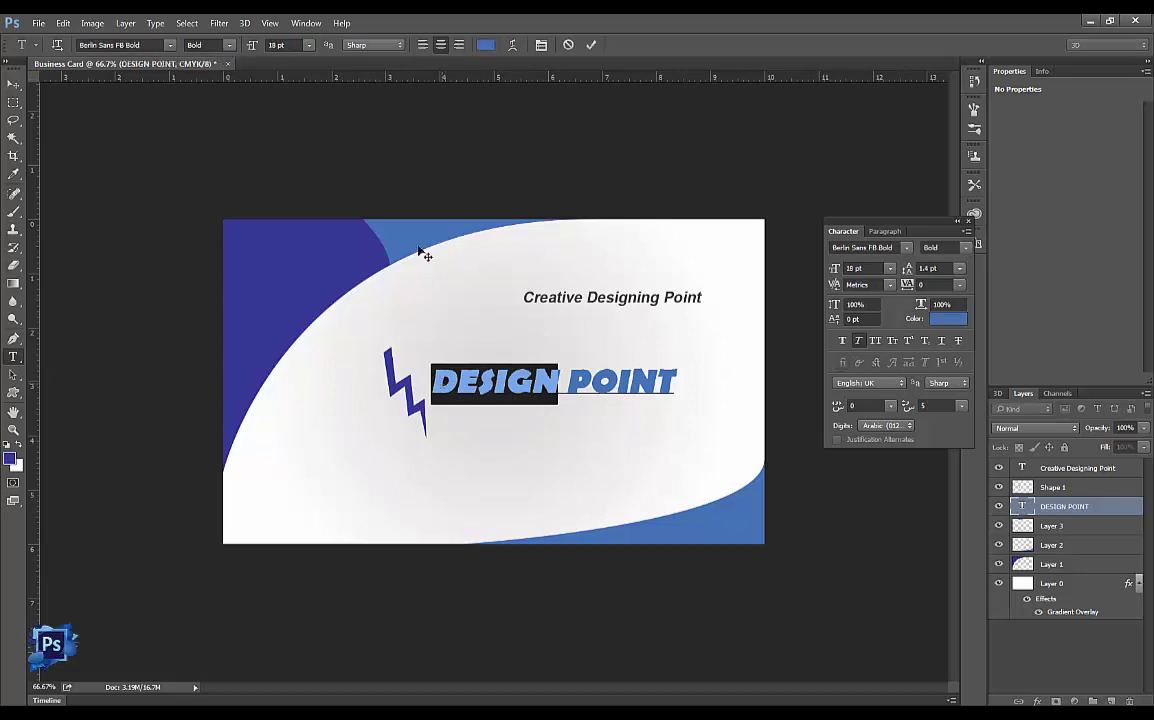
# Step: Recolour the word POINT dark navy #04224a, leaving DESIGN blue, and commit the title
pyautogui.click(948, 318)
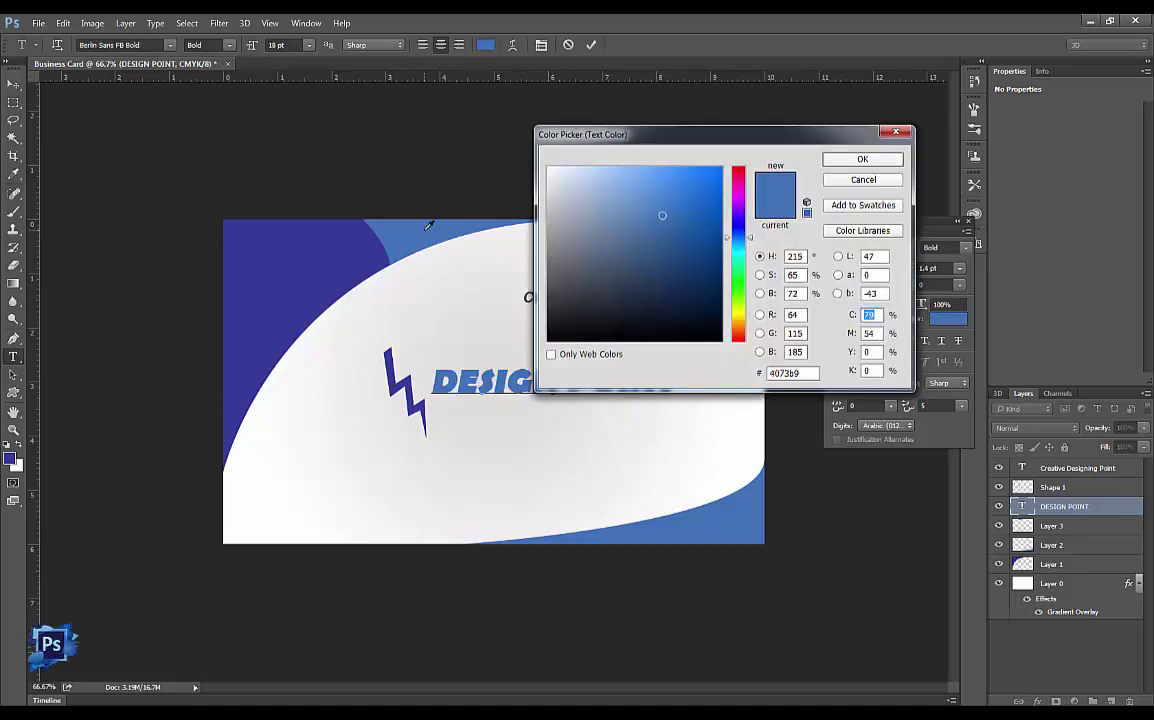
pyautogui.press('Return')
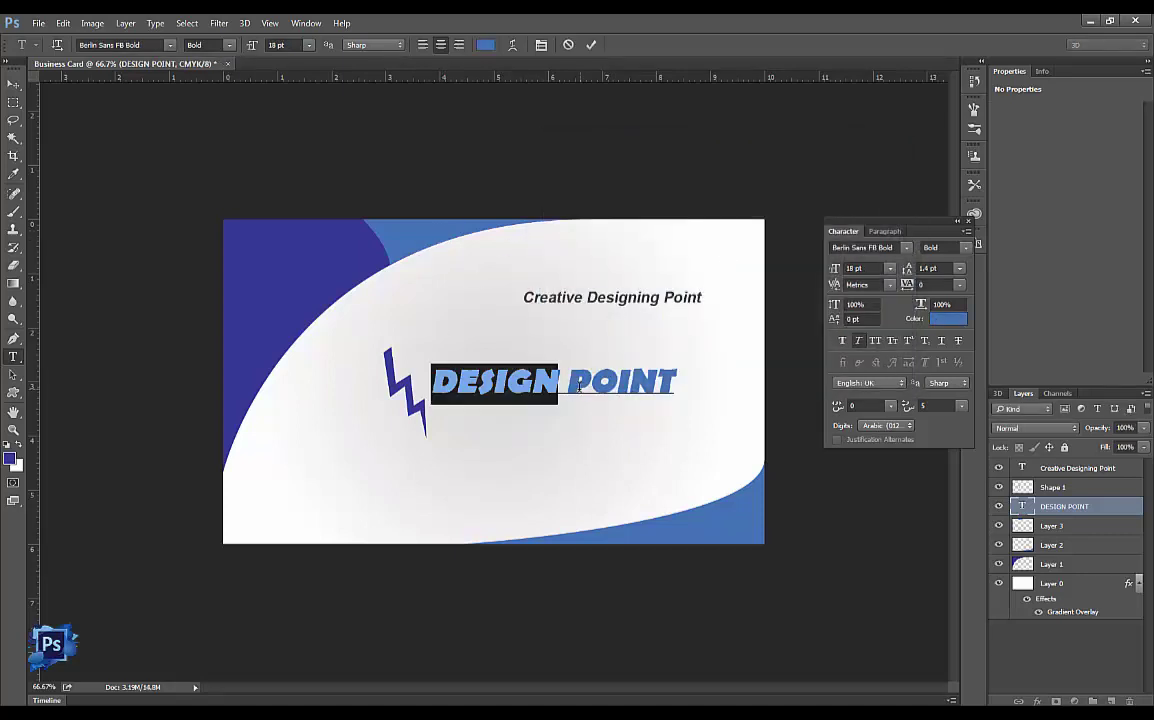
pyautogui.moveTo(566, 383); pyautogui.dragTo(676, 383)
pyautogui.click(945, 320)
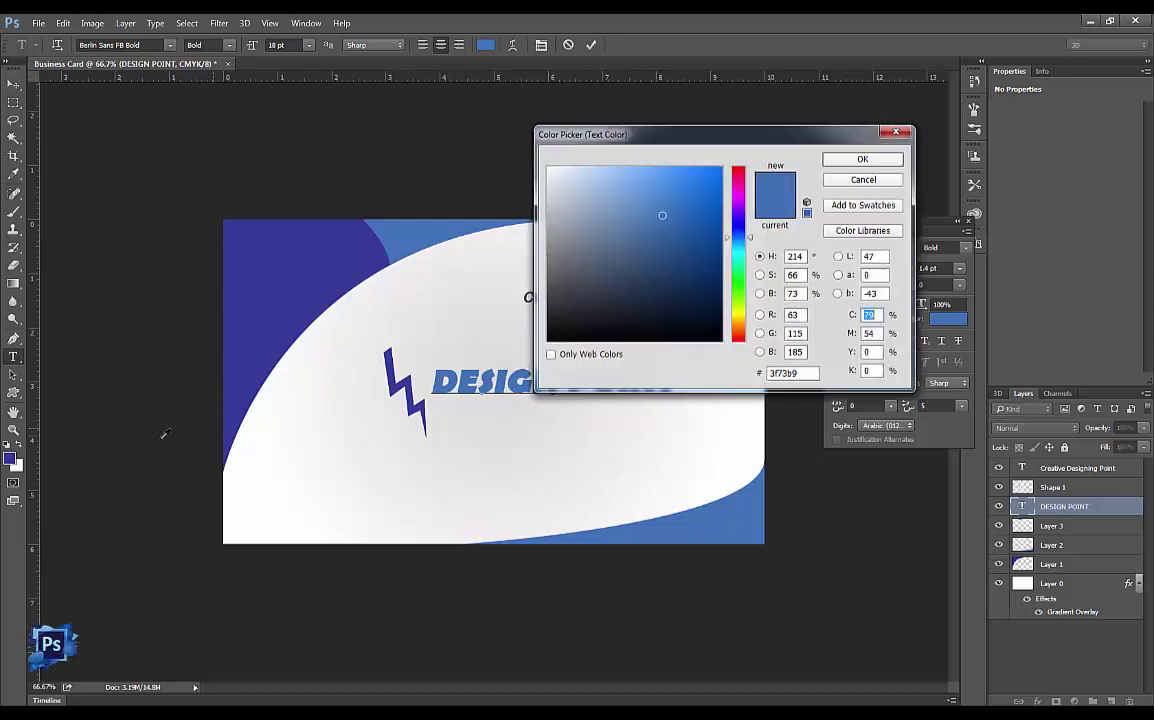
pyautogui.click(711, 291)
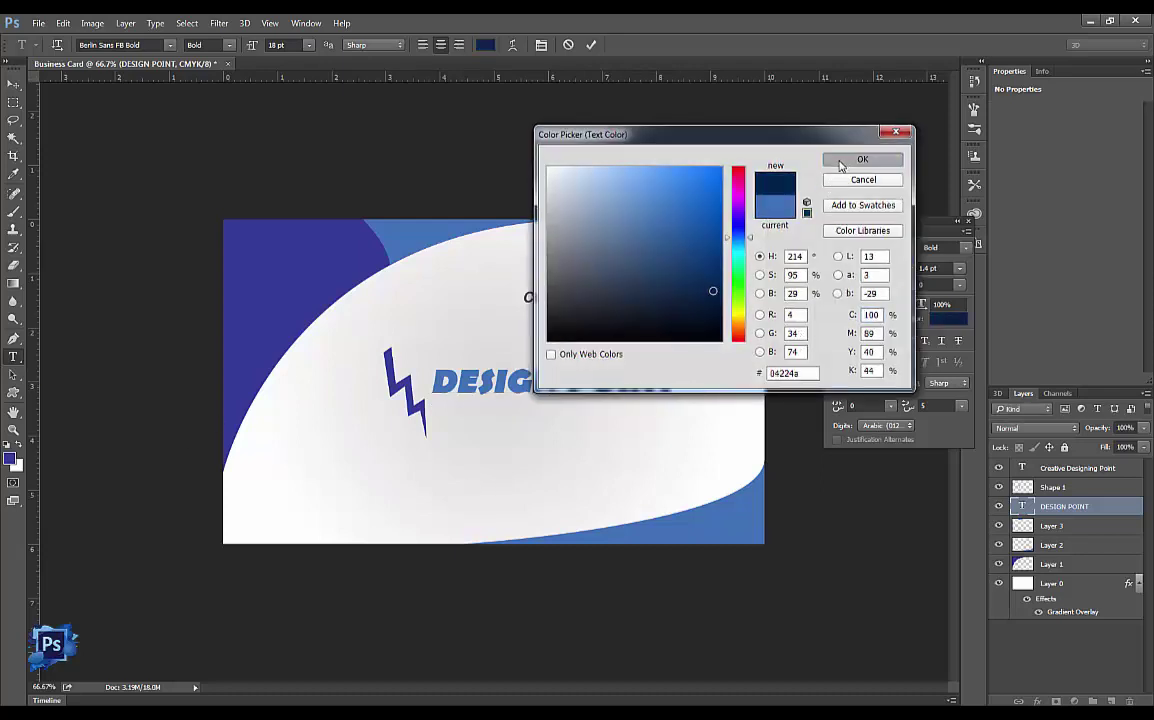
pyautogui.click(862, 159)
pyautogui.click(591, 45)
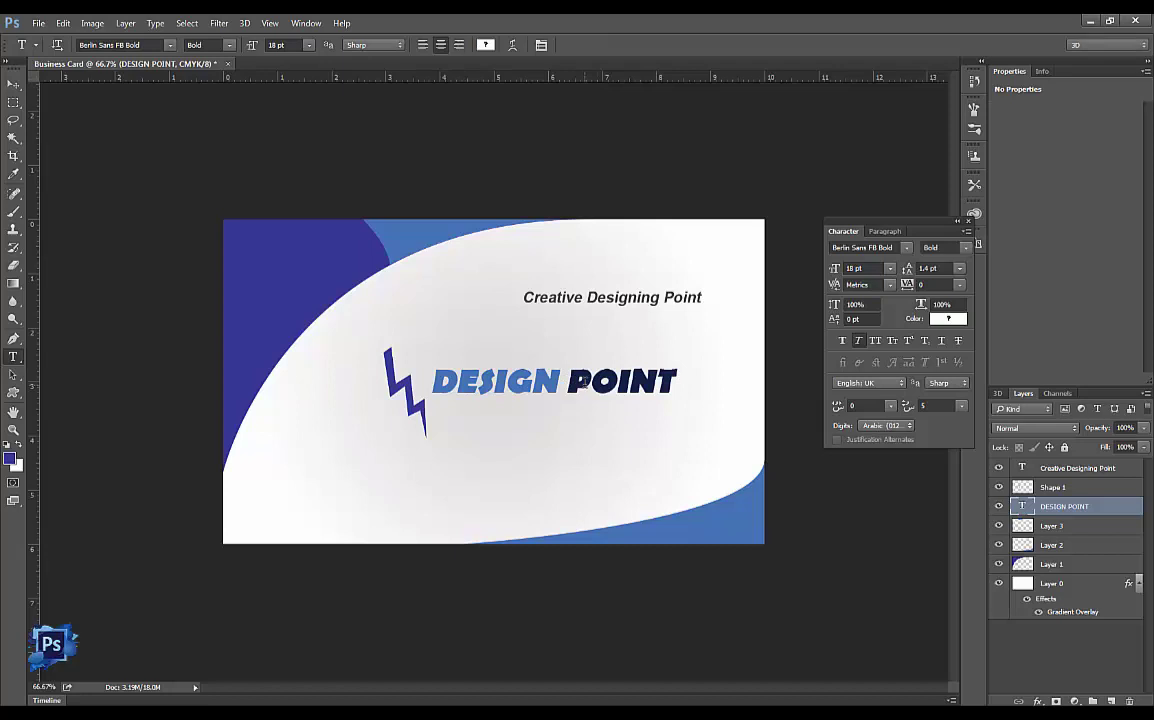
pyautogui.press('v')
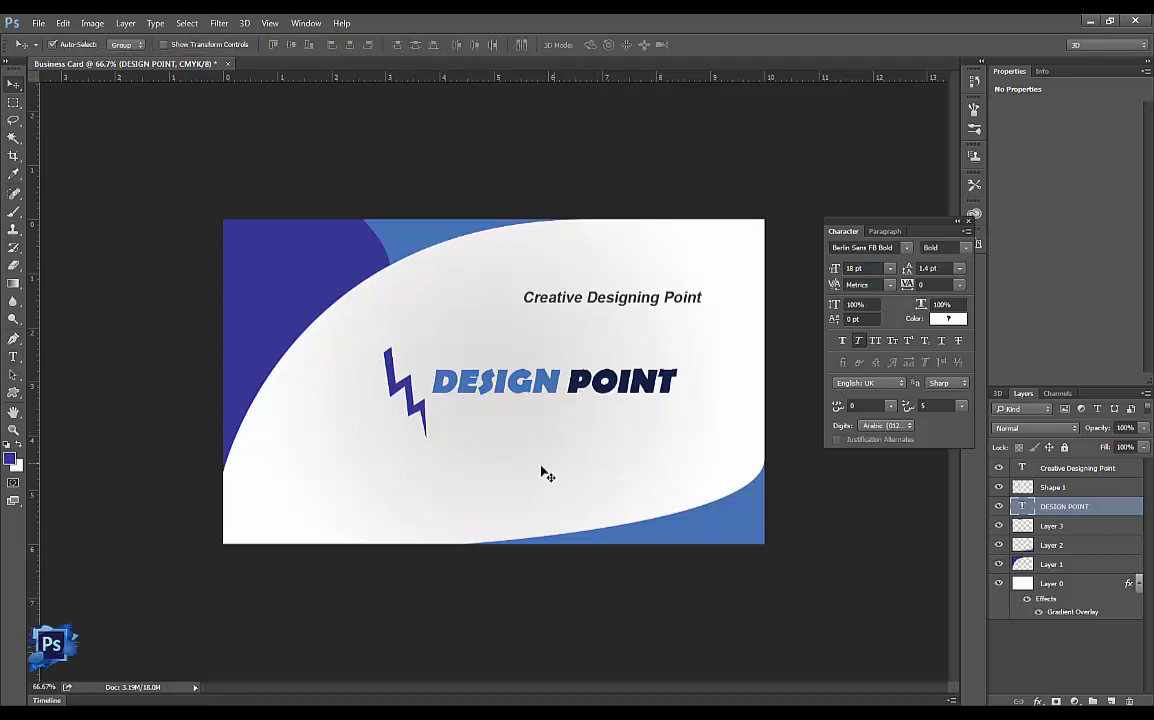
# Step: Start a new 9 pt text line below the logo and type 87th
pyautogui.press('t')
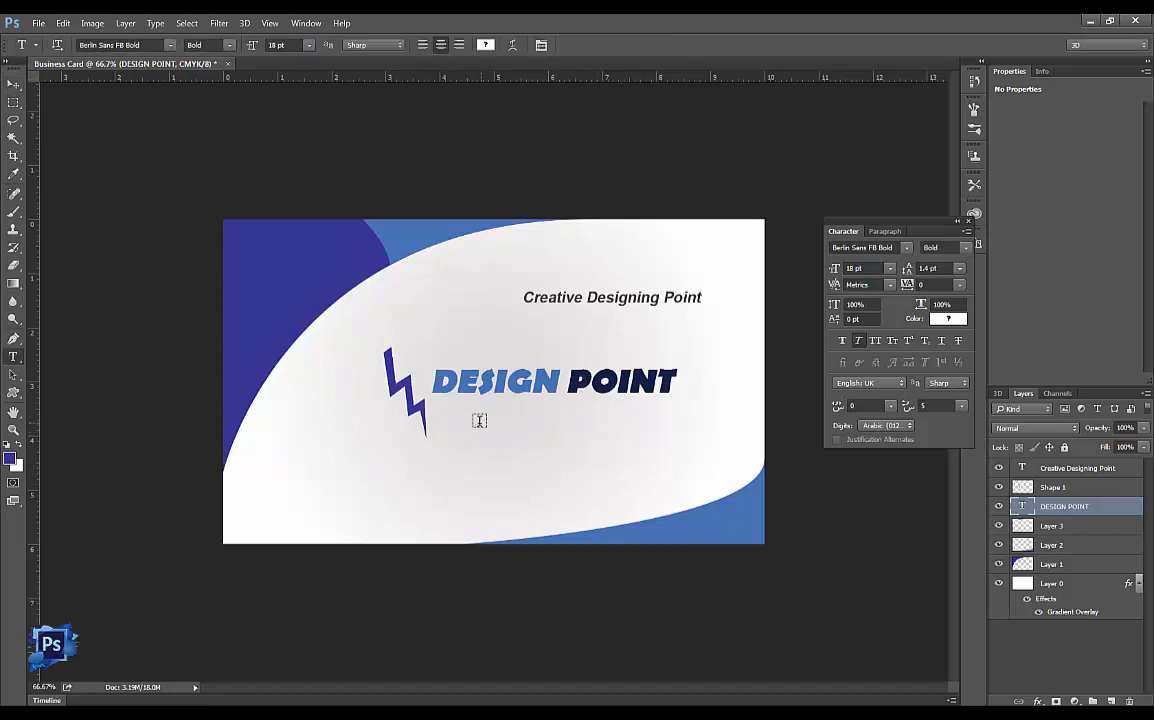
pyautogui.click(474, 421)
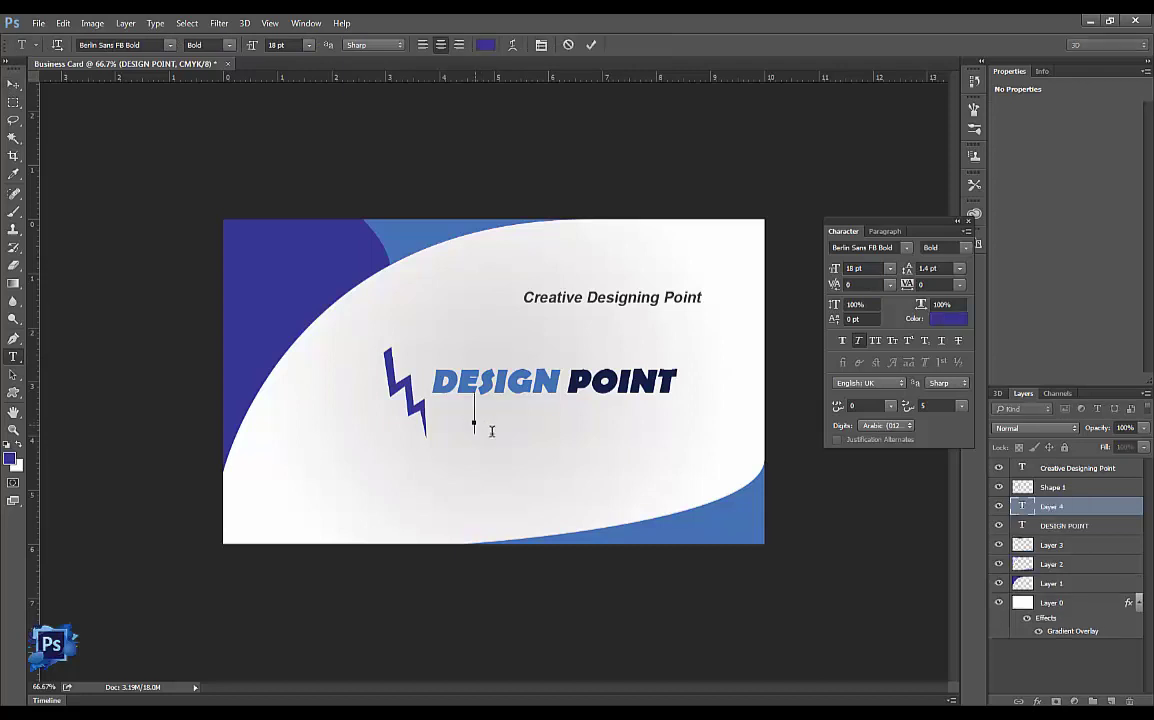
pyautogui.click(890, 268)
pyautogui.click(885, 338)
pyautogui.write('87')
pyautogui.write('th')
pyautogui.press('BackSpace')
pyautogui.press('BackSpace')
pyautogui.write('he')
# Step: Delete the stray 'he' characters and shrink the 'th' after 87 to 3 pt
pyautogui.moveTo(497, 418); pyautogui.dragTo(478, 418)
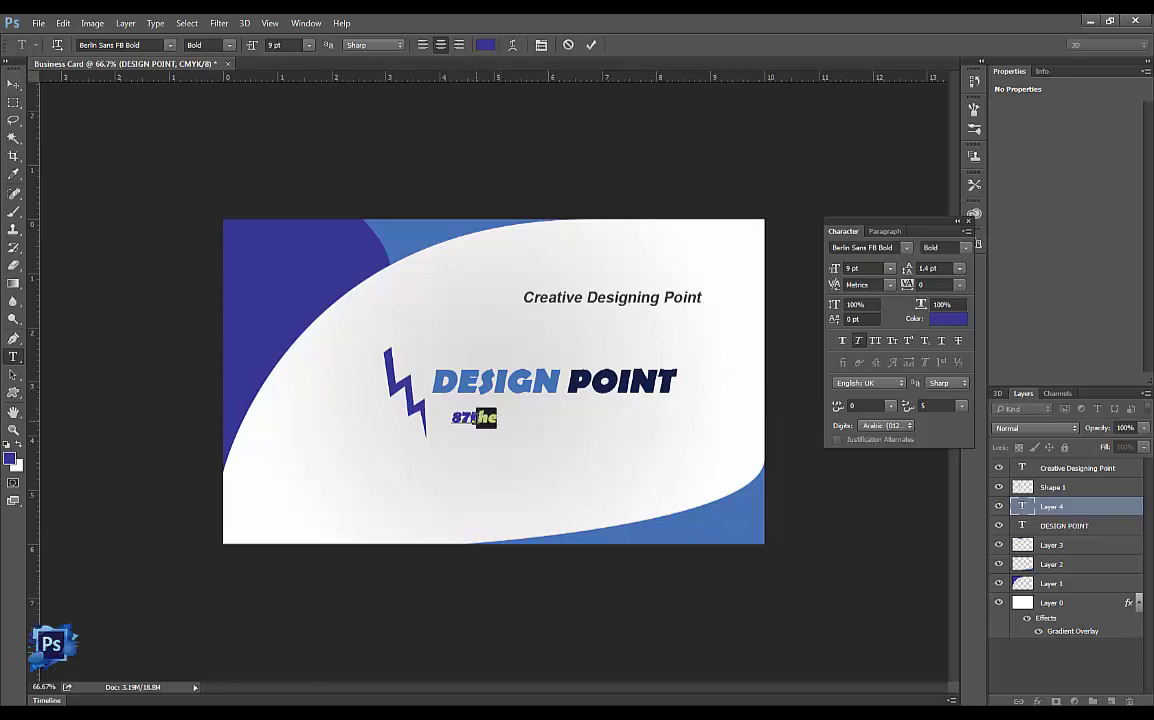
pyautogui.click(478, 418)
pyautogui.doubleClick(475, 418)
pyautogui.doubleClick(487, 418)
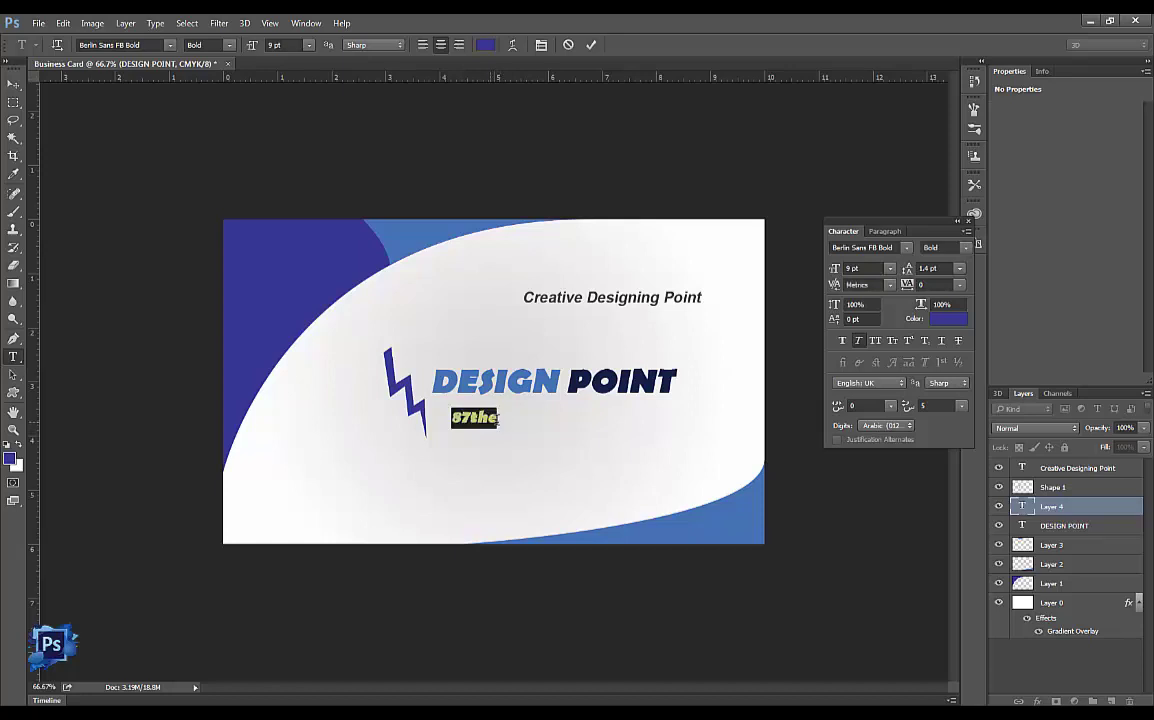
pyautogui.click(499, 420)
pyautogui.press('BackSpace')
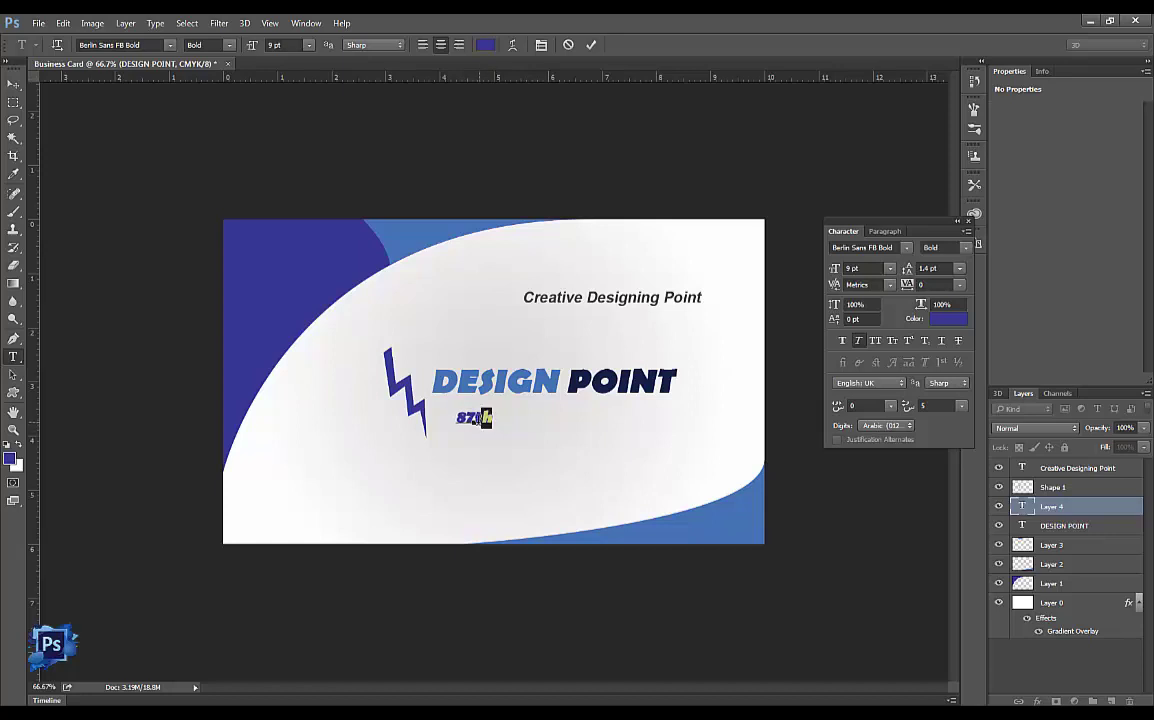
pyautogui.moveTo(846, 268); pyautogui.dragTo(838, 280)
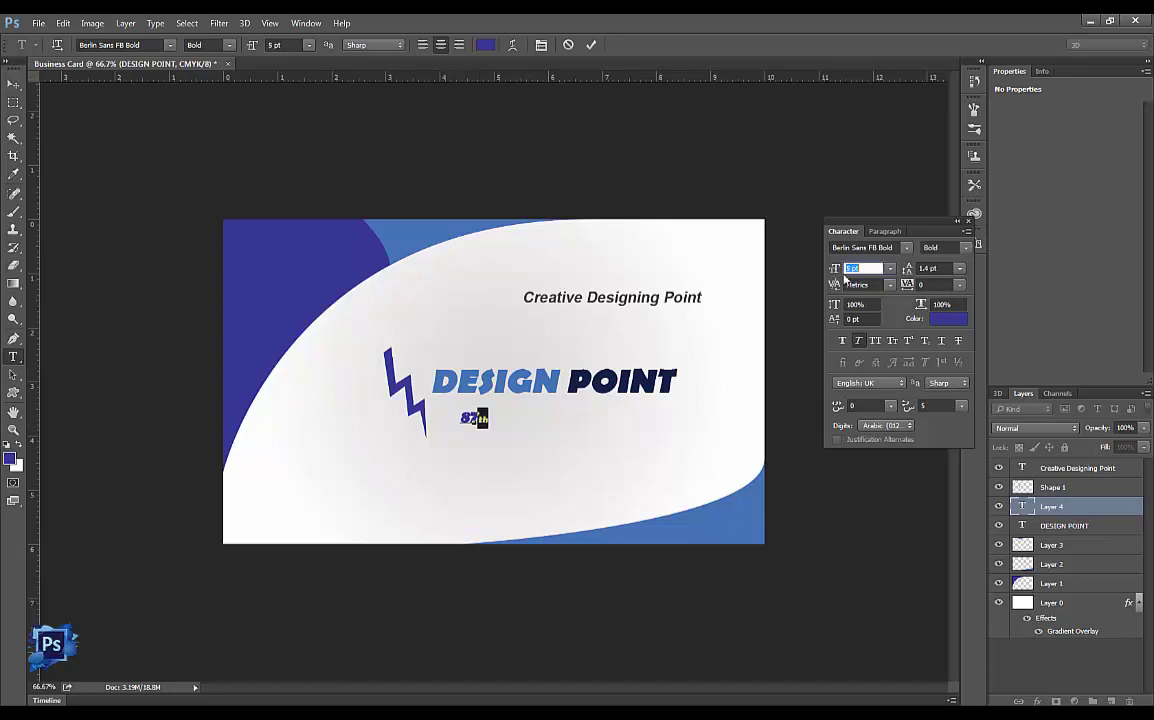
pyautogui.click(482, 418)
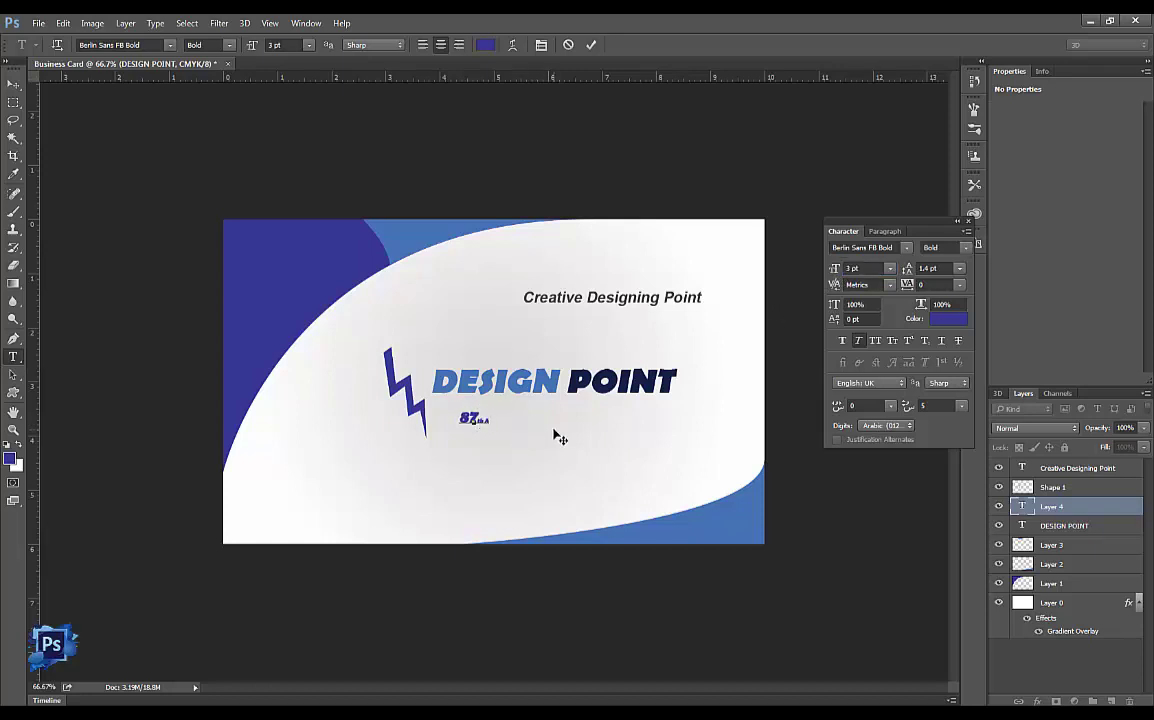
# Step: Type the rest of the street address, with the text after 87 enlarged to 7 pt
pyautogui.write('cade')
pyautogui.moveTo(476, 420); pyautogui.dragTo(510, 418)
pyautogui.click(836, 270)
pyautogui.press('Up')
pyautogui.press('Up')
pyautogui.press('Up')
pyautogui.press('Up')
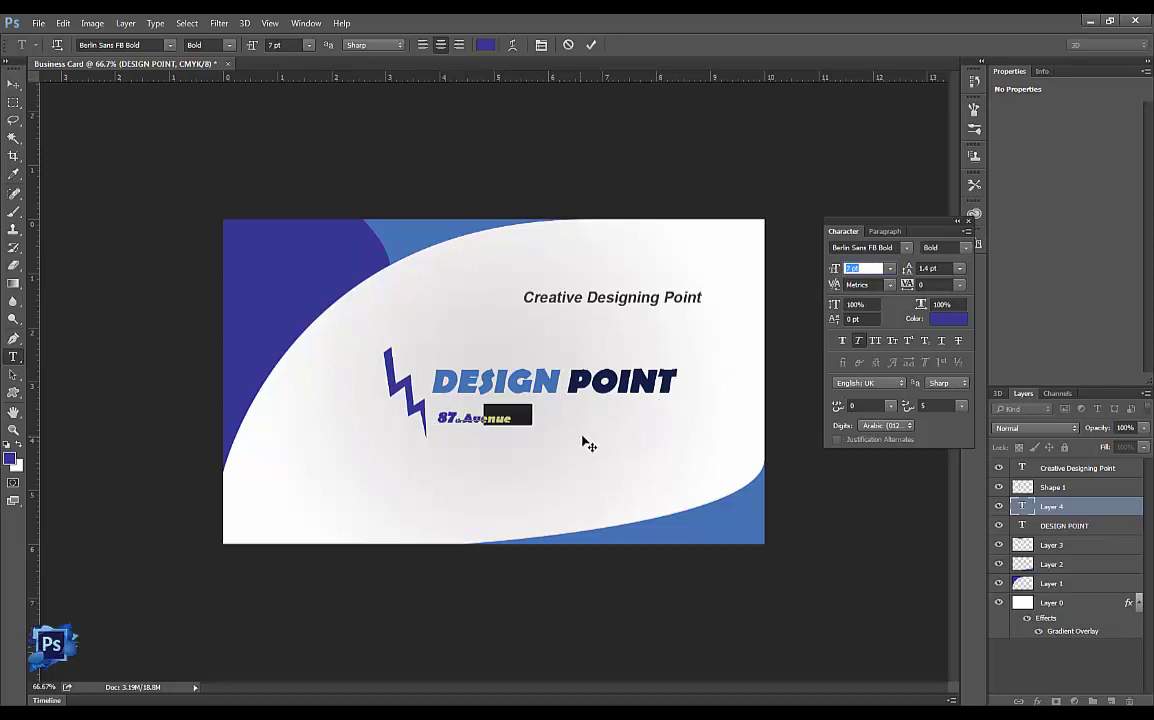
pyautogui.click(538, 413)
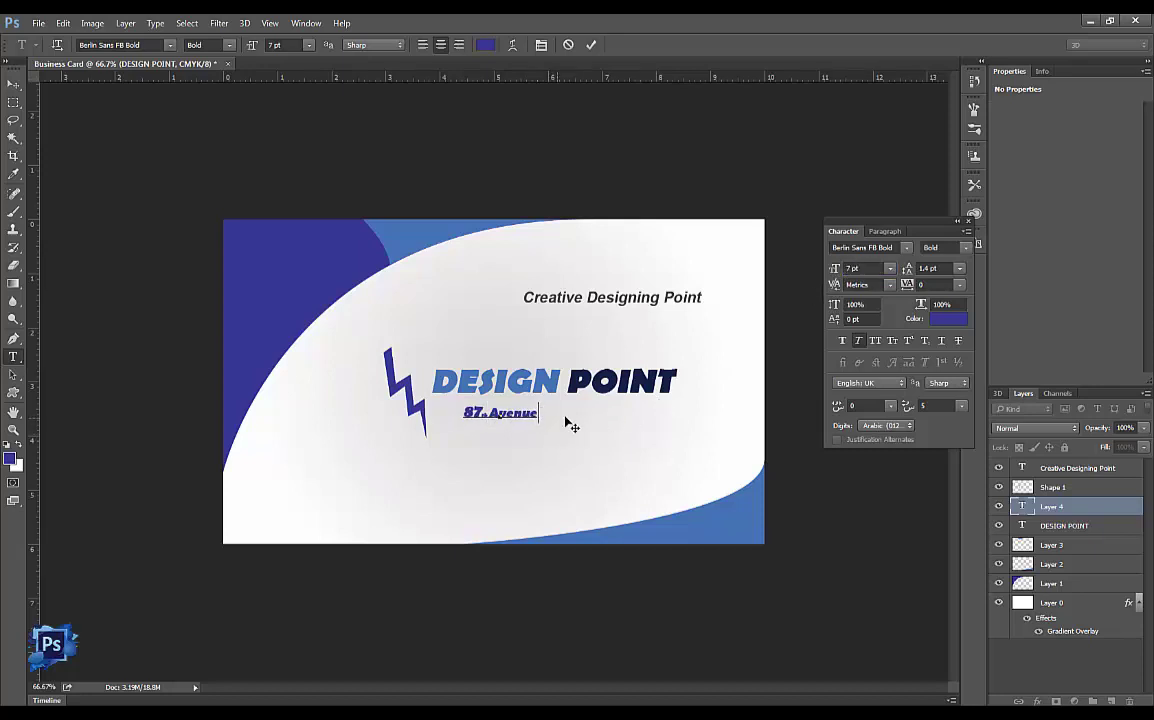
pyautogui.write('a')
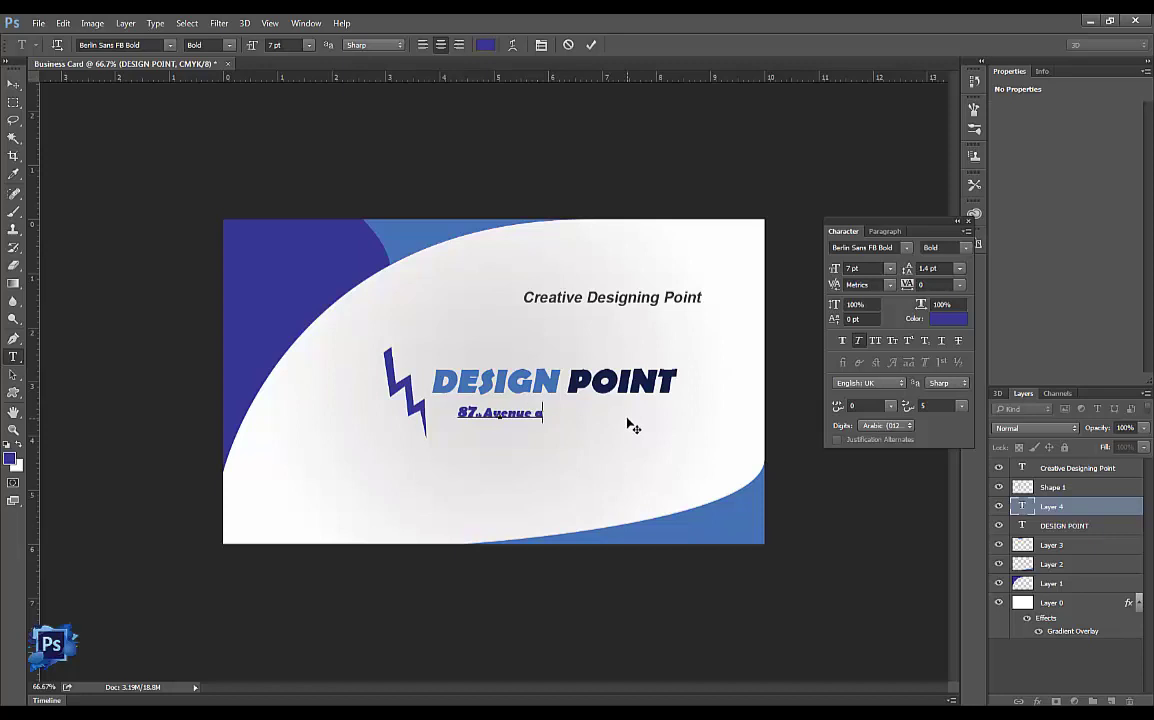
pyautogui.write('bc')
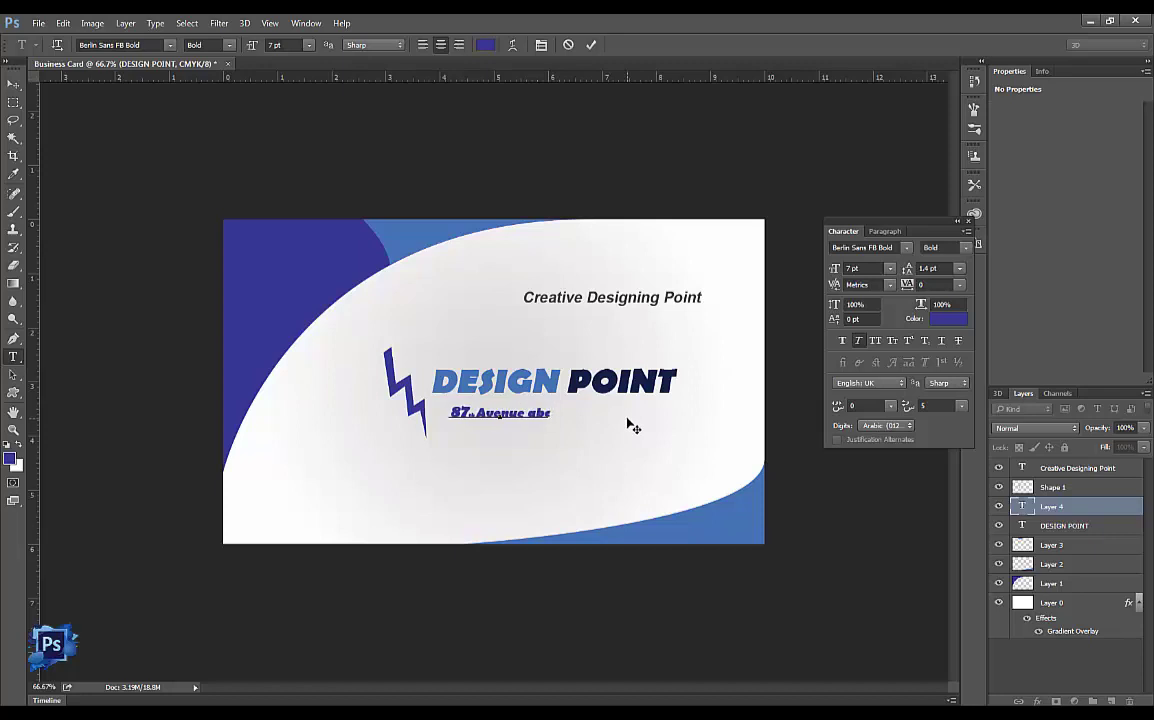
pyautogui.write(' sTR')
pyautogui.press('BackSpace')
pyautogui.press('BackSpace')
pyautogui.press('BackSpace')
pyautogui.press('BackSpace')
pyautogui.write('ste')
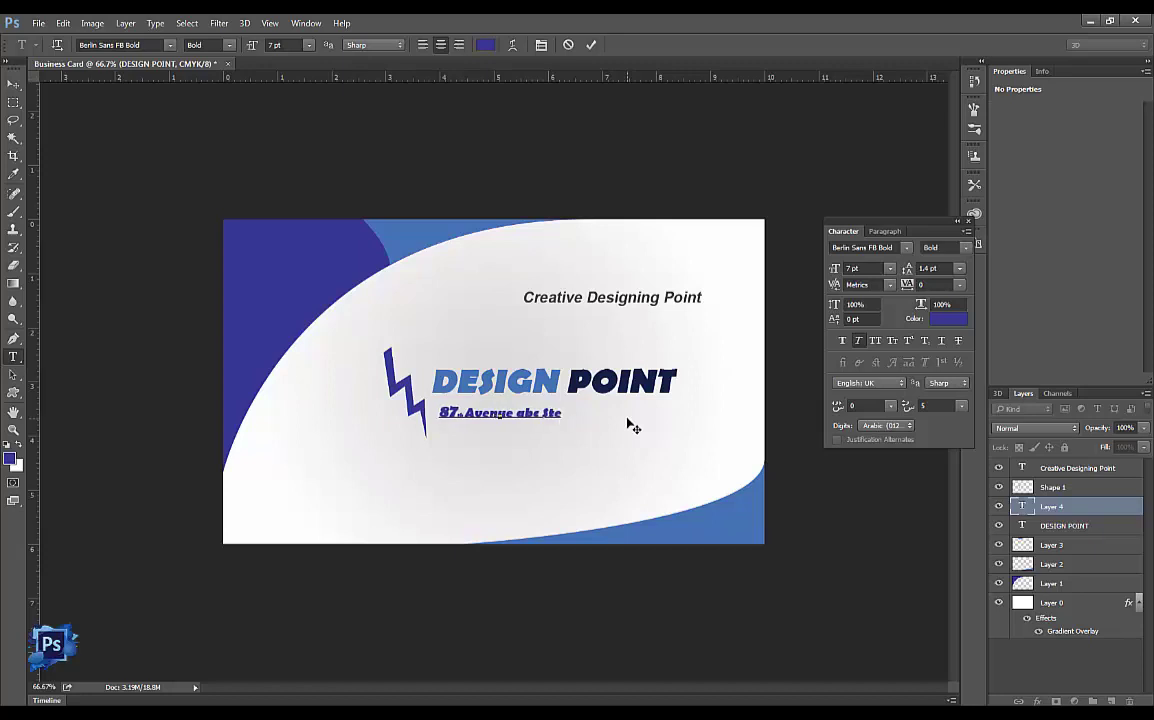
pyautogui.write('reet')
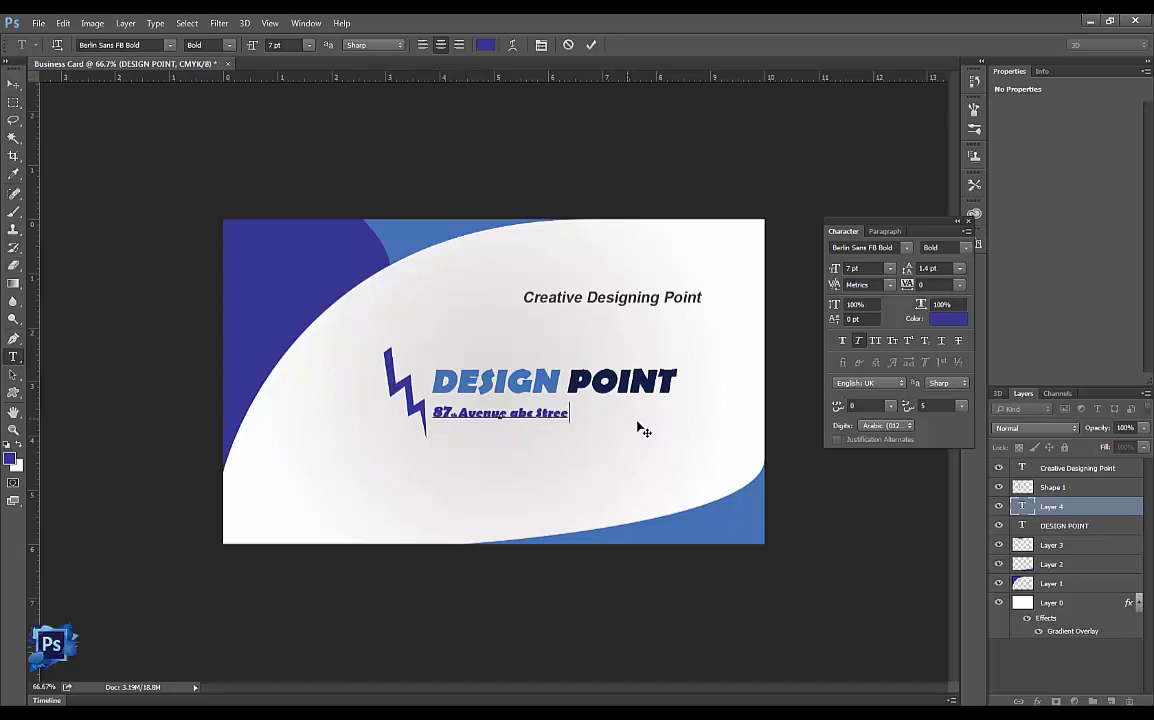
# Step: Centre the address line under DESIGN POINT and remove the stray typed letter
pyautogui.moveTo(577, 472); pyautogui.dragTo(617, 472)
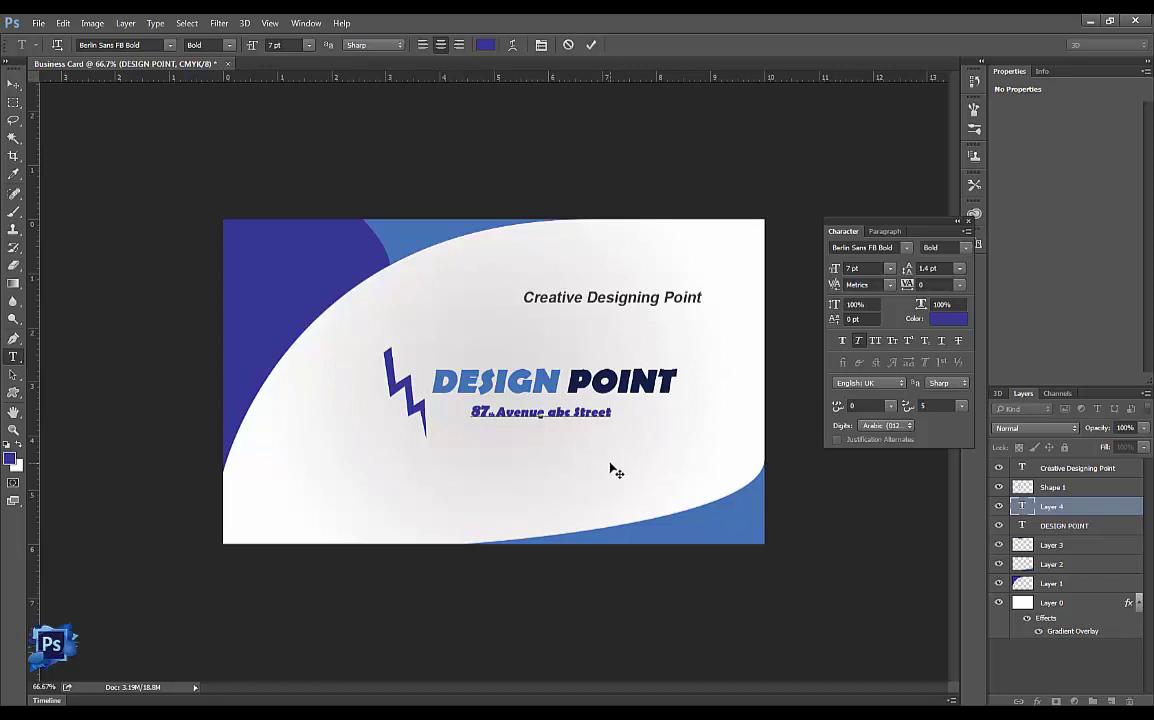
pyautogui.write('a')
pyautogui.press('BackSpace')
# Step: Make the whole 87th Avenue abc Street line black Arial Italic and commit it
pyautogui.hotkey('ctrl', 'a')
pyautogui.click(948, 318)
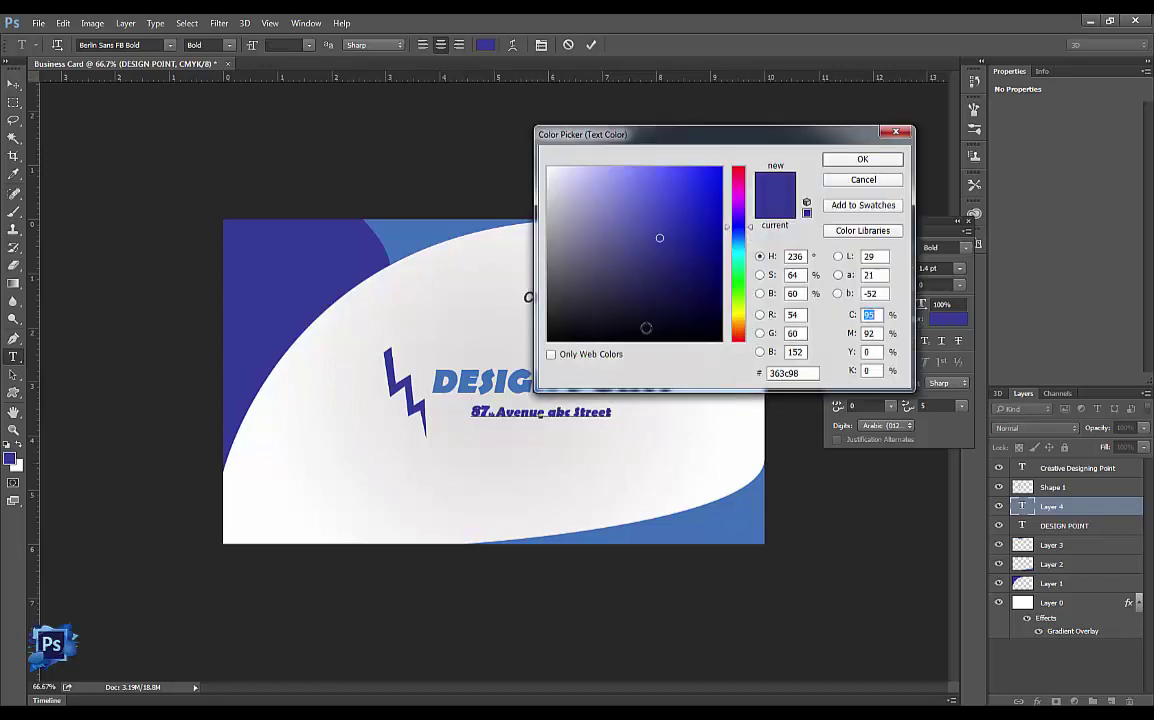
pyautogui.click(646, 330)
pyautogui.click(862, 159)
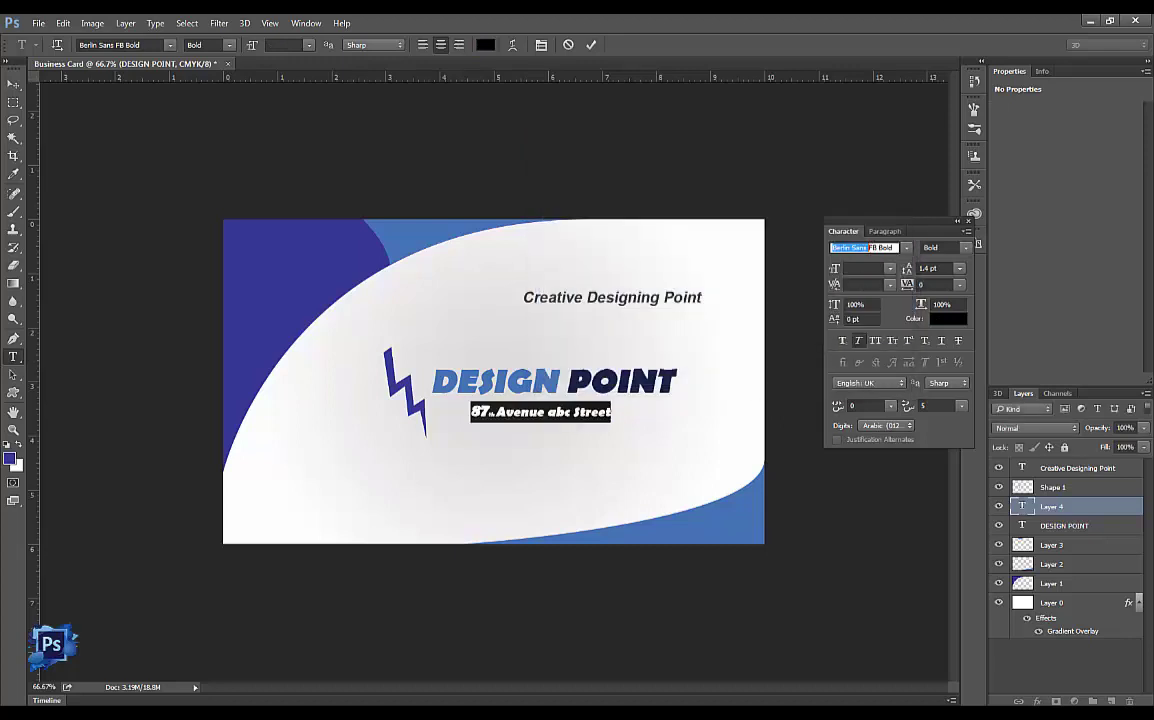
pyautogui.write('a')
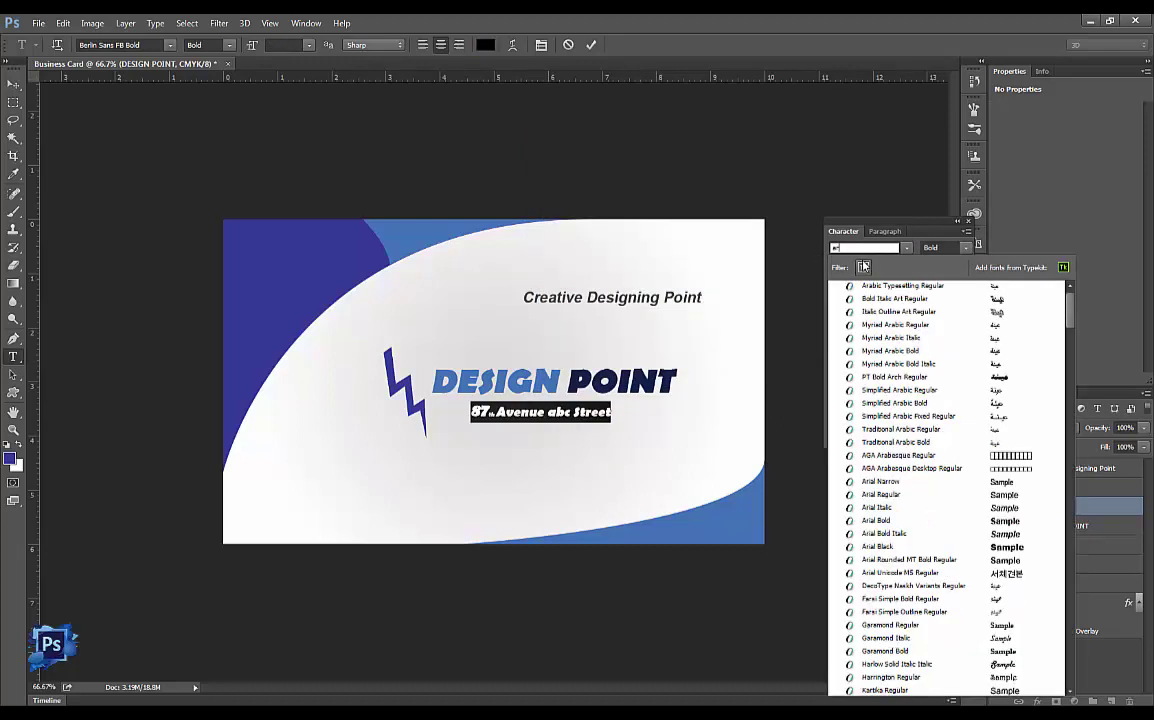
pyautogui.write('ri')
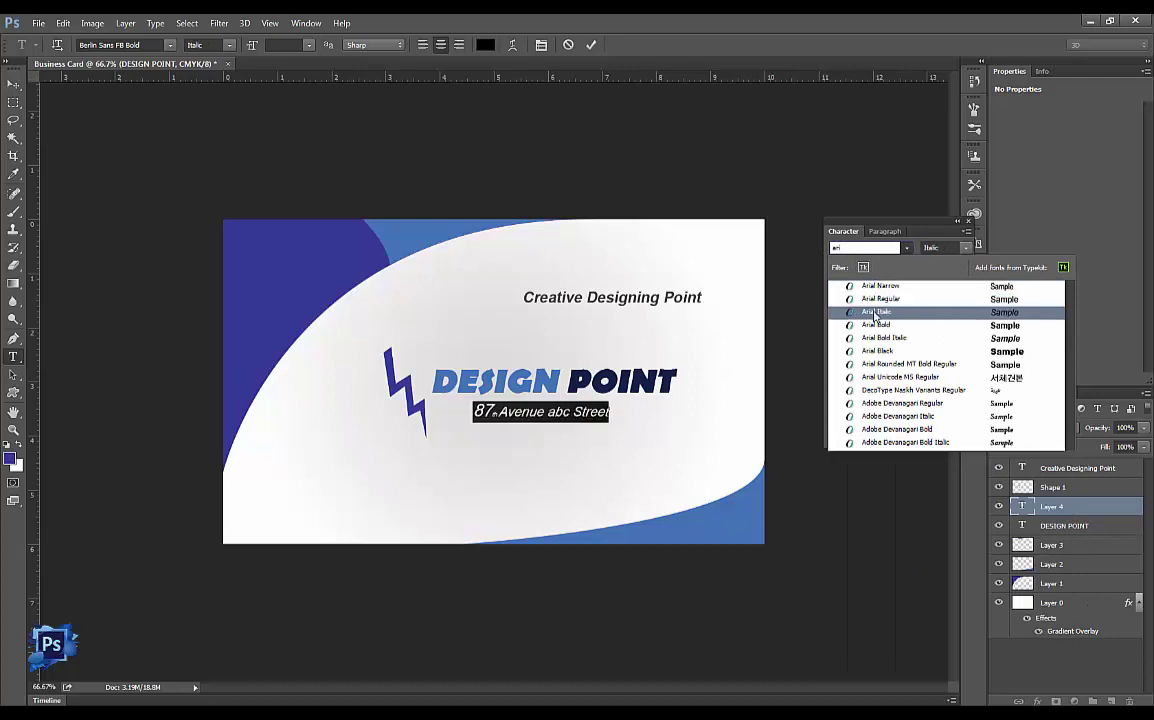
pyautogui.click(876, 312)
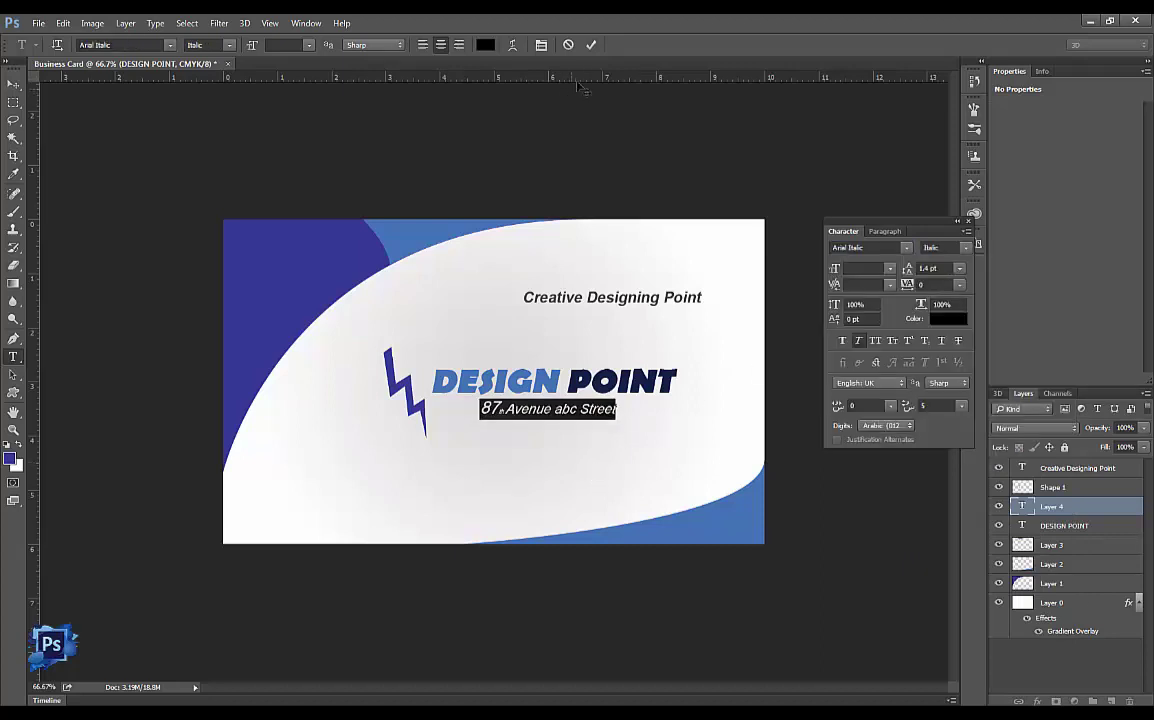
pyautogui.hotkey('ctrl', 'Return')
pyautogui.press('v')
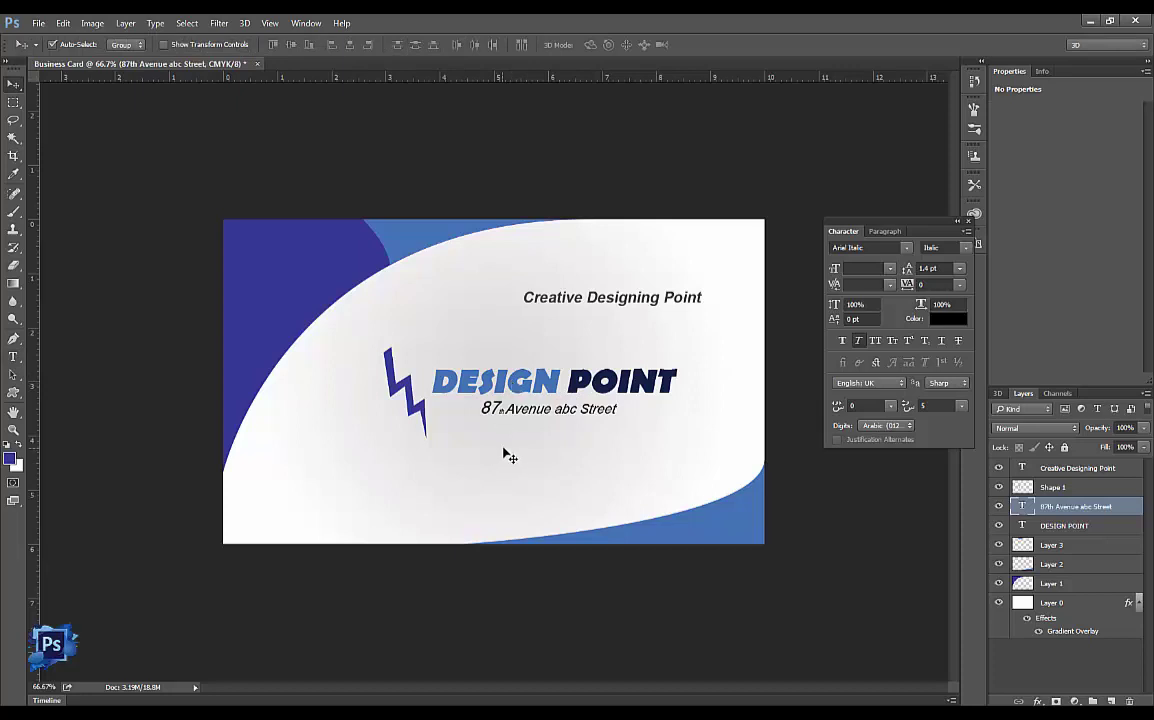
pyautogui.press('t')
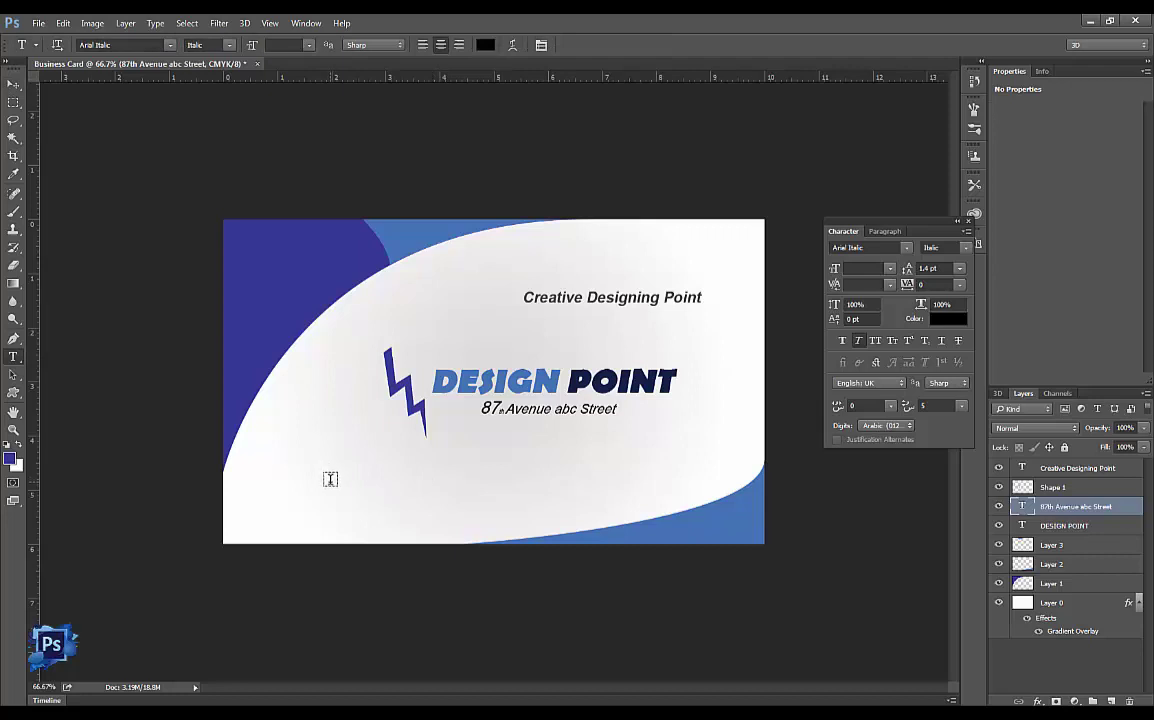
pyautogui.click(330, 478)
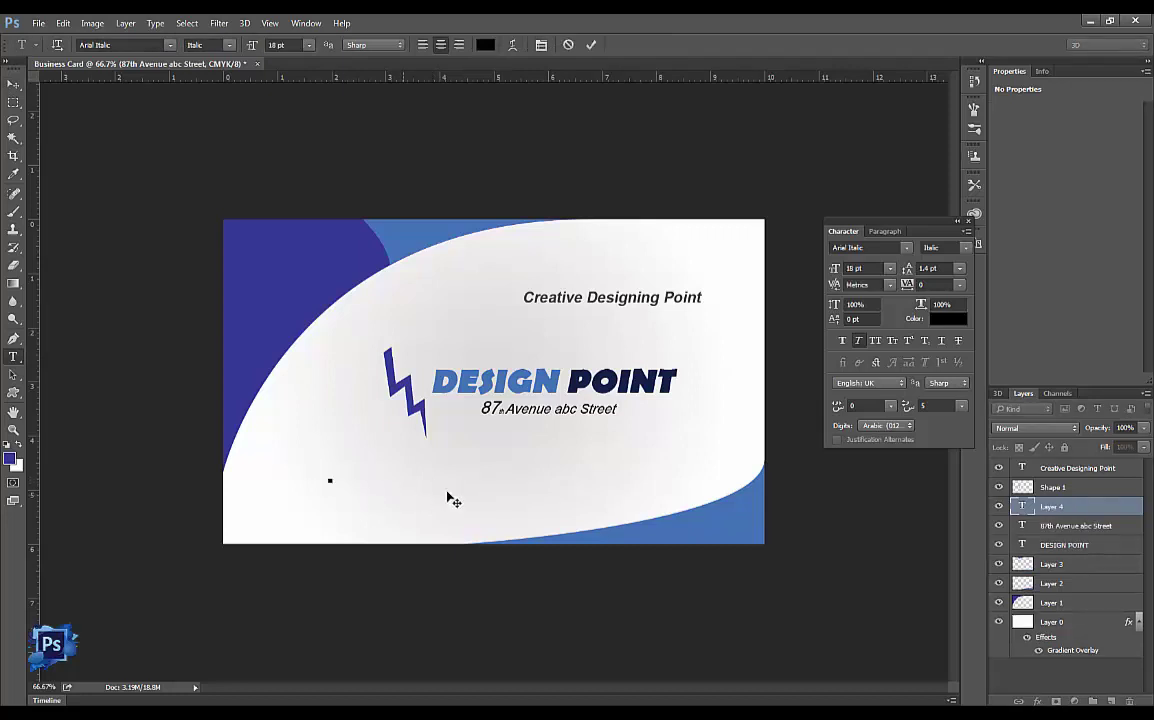
pyautogui.click(890, 268)
pyautogui.click(852, 284)
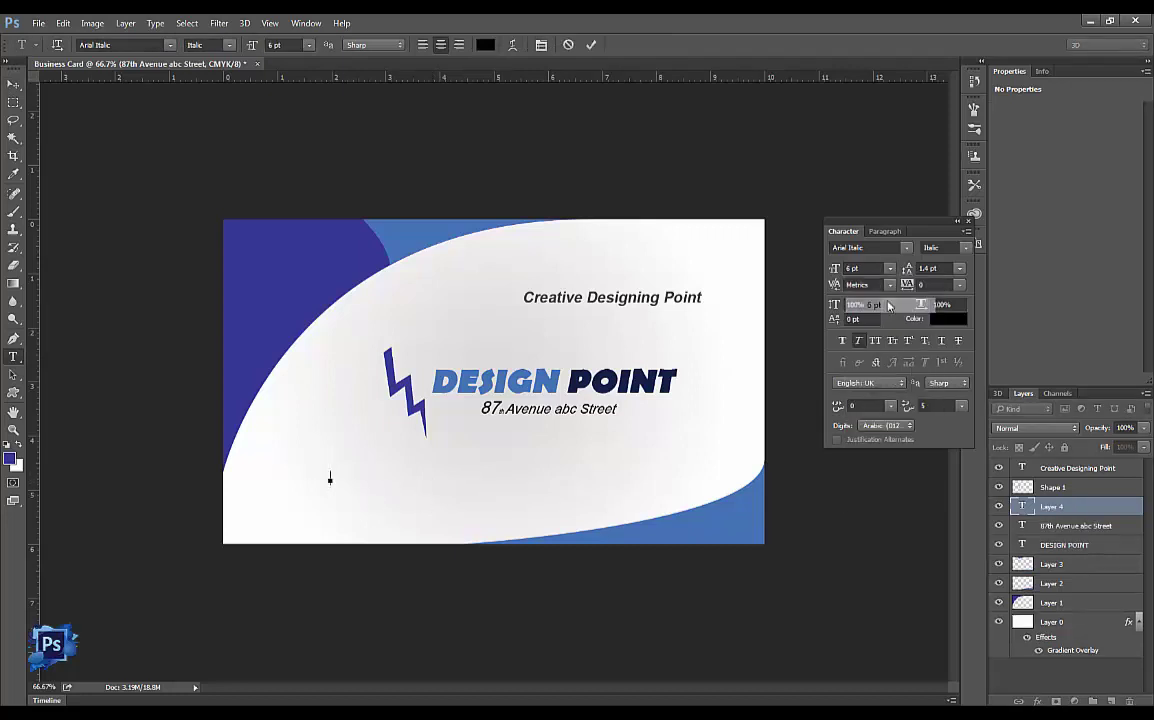
pyautogui.click(868, 249)
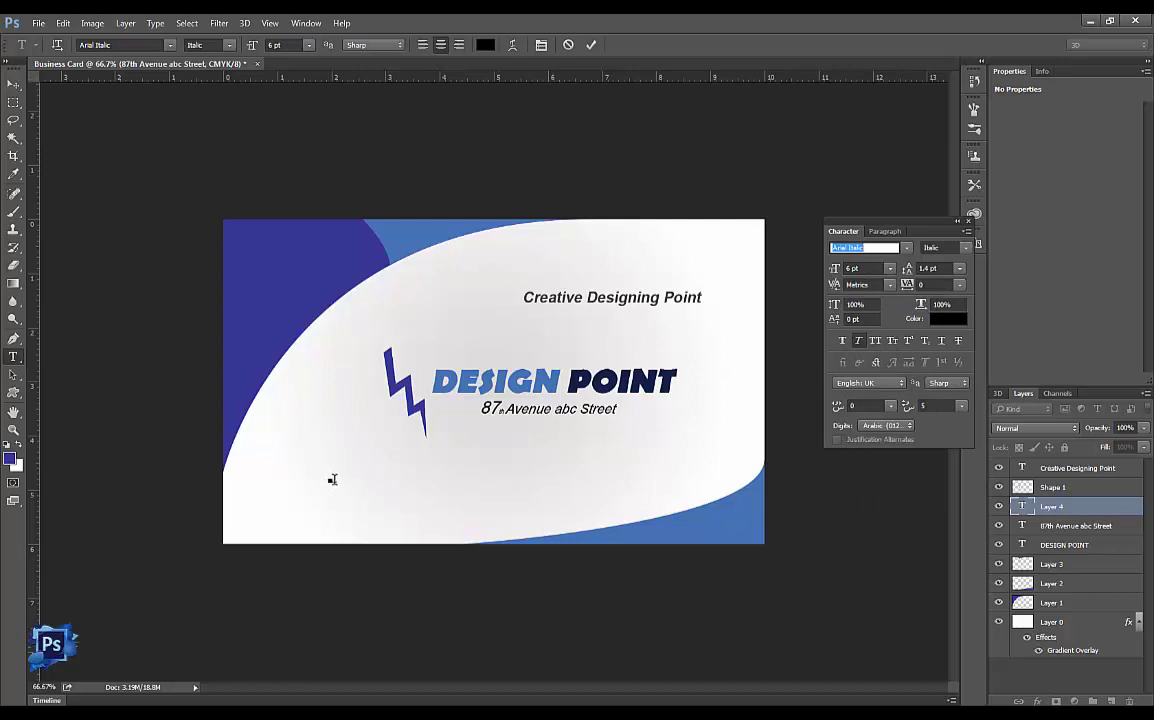
pyautogui.click(330, 478)
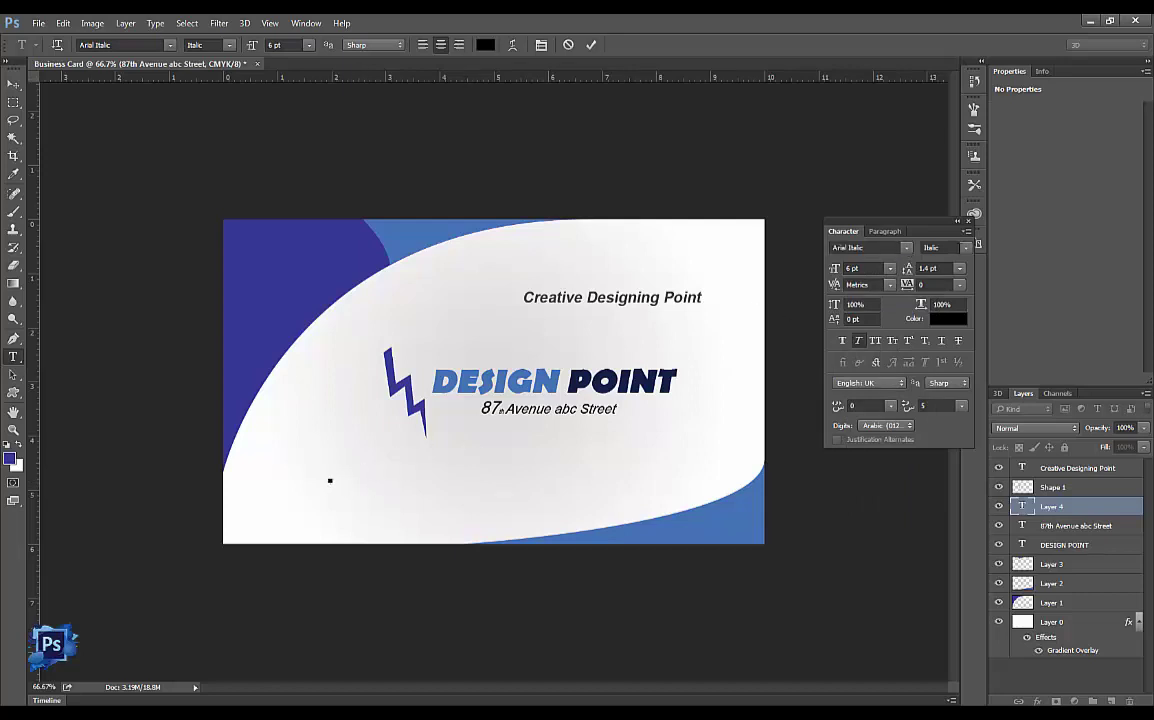
pyautogui.click(965, 247)
pyautogui.click(955, 288)
pyautogui.write('www.')
pyautogui.write('website.com')
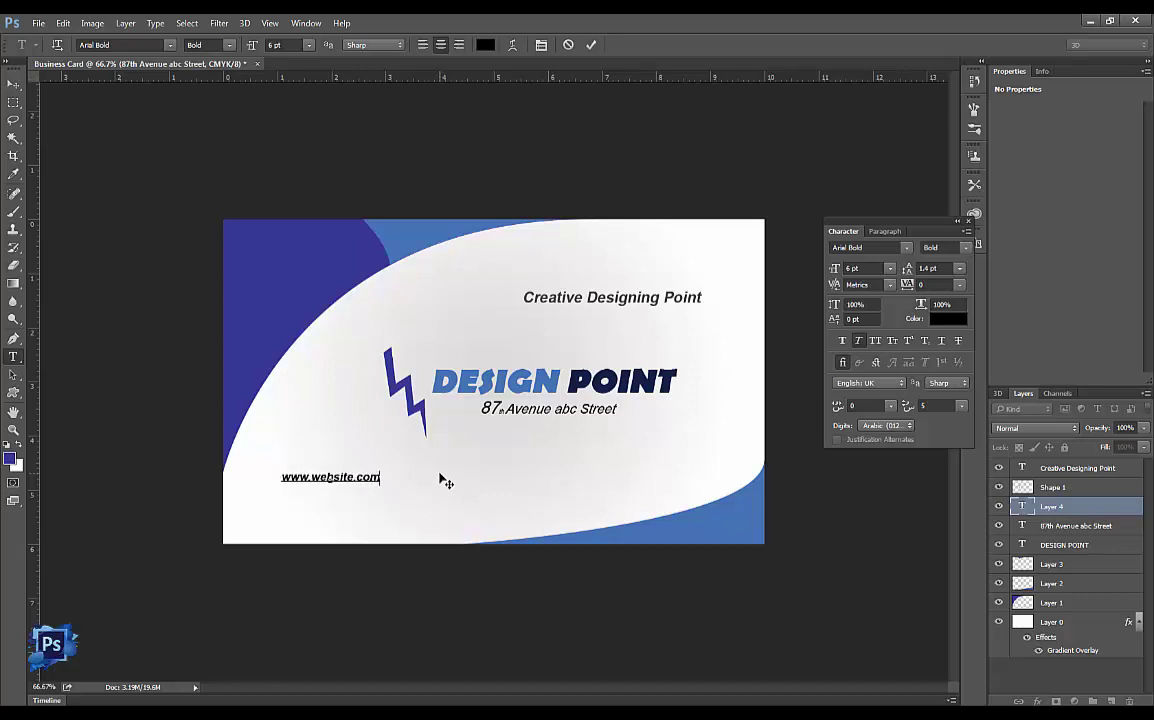
pyautogui.click(591, 44)
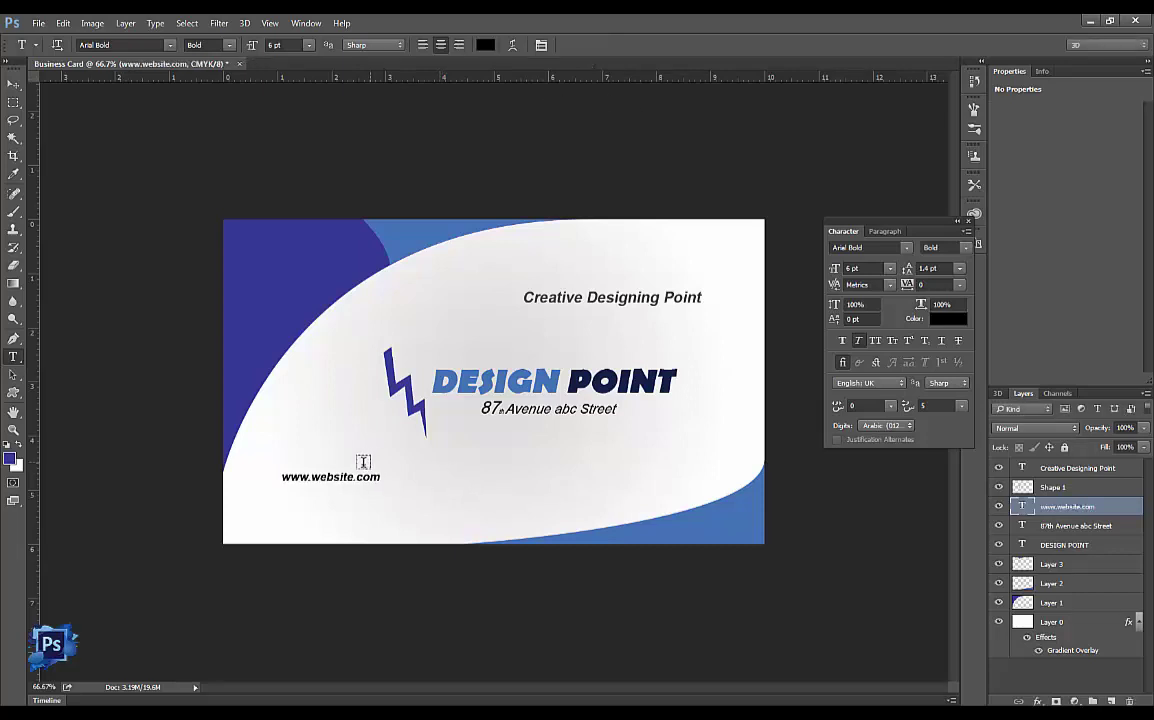
# Step: Nudge the website line, then turn a copy below it into the left-aligned contact e-mail line
pyautogui.press('v')
pyautogui.moveTo(340, 482); pyautogui.dragTo(363, 484)
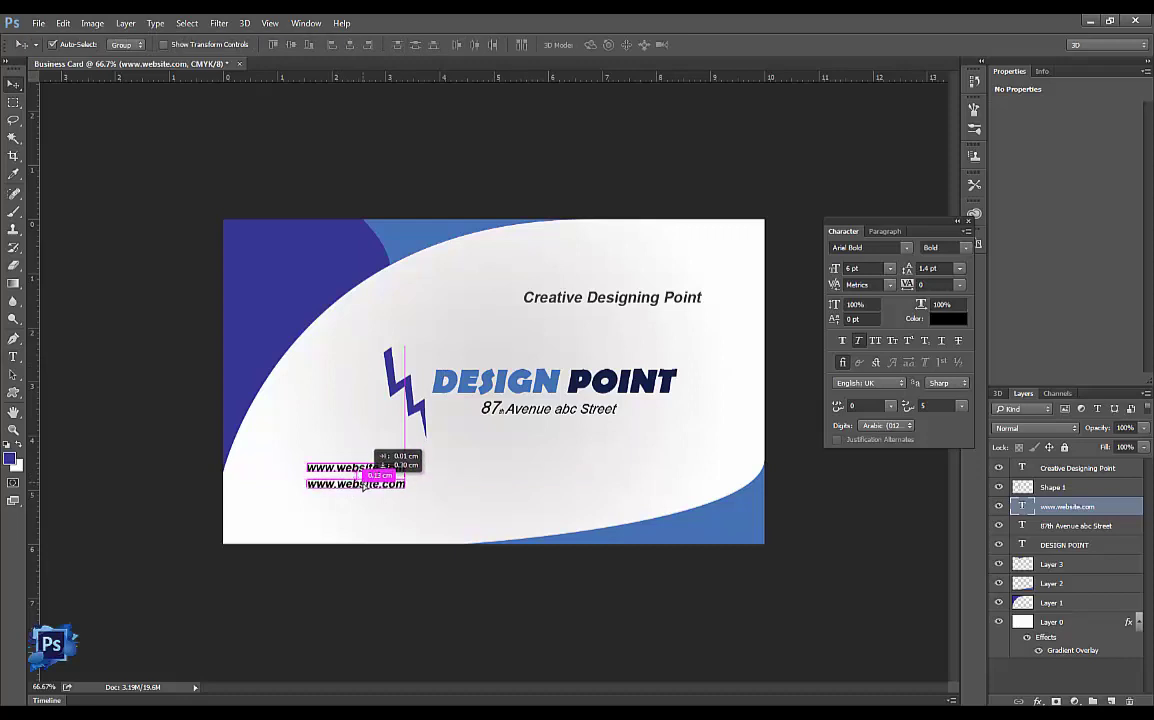
pyautogui.press('t')
pyautogui.click(385, 484)
pyautogui.hotkey('ctrl', 'a')
pyautogui.write('admin@')
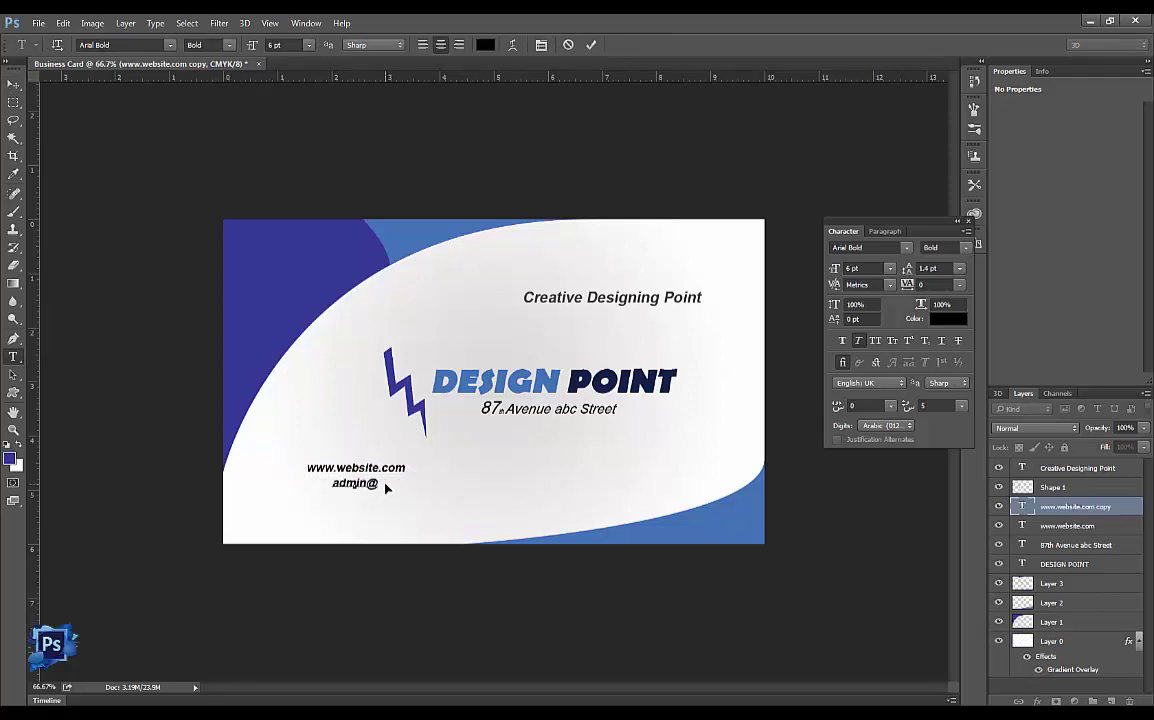
pyautogui.write('company.com')
pyautogui.moveTo(381, 521); pyautogui.dragTo(377, 518)
pyautogui.click(591, 44)
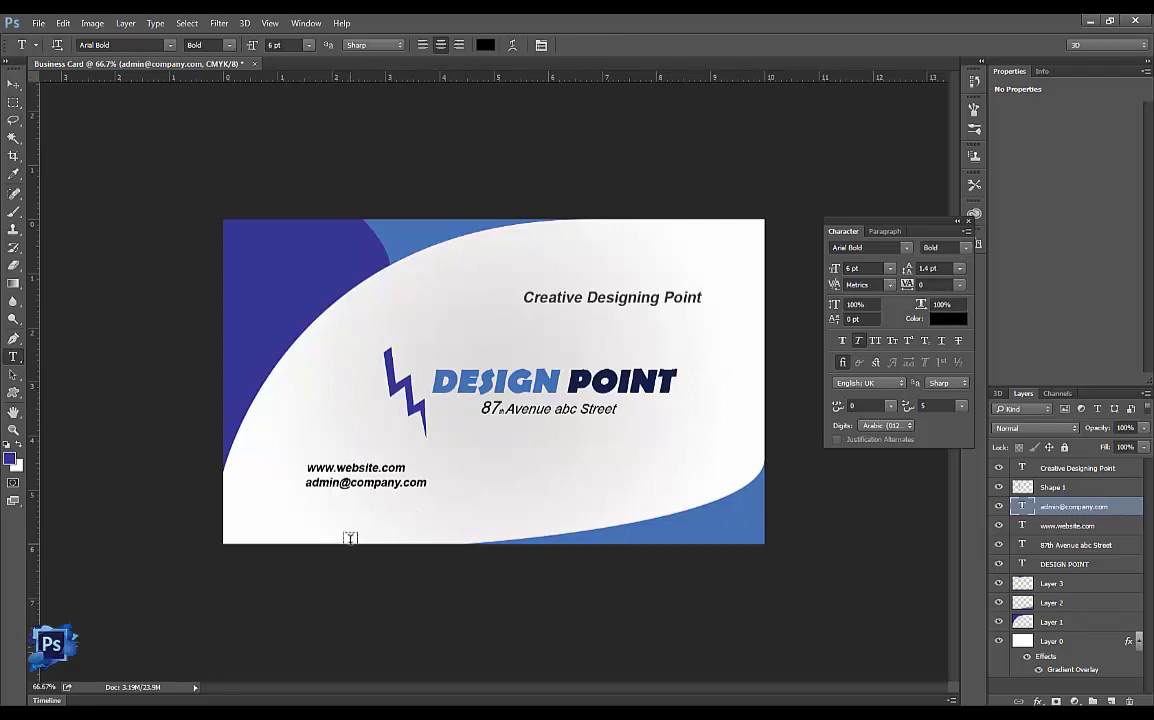
# Step: Copy the e-mail line below itself, replace its text with the phone number, and align it left
pyautogui.press('v')
pyautogui.moveTo(362, 482); pyautogui.dragTo(362, 505)
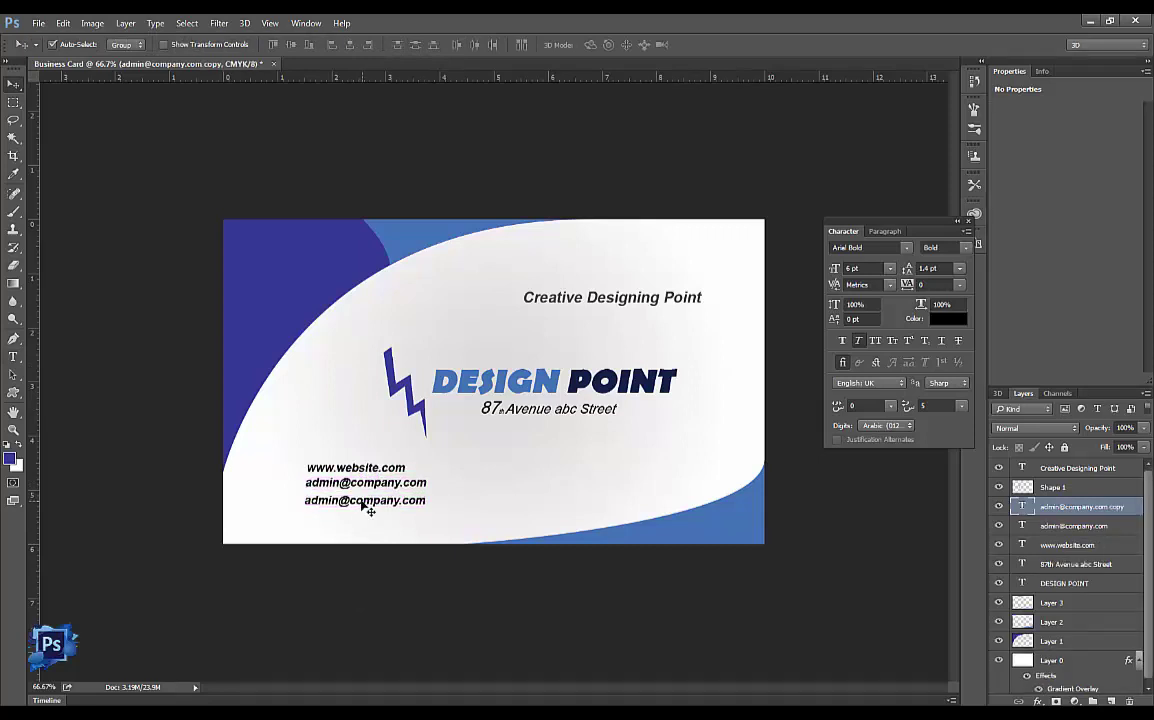
pyautogui.doubleClick(364, 502)
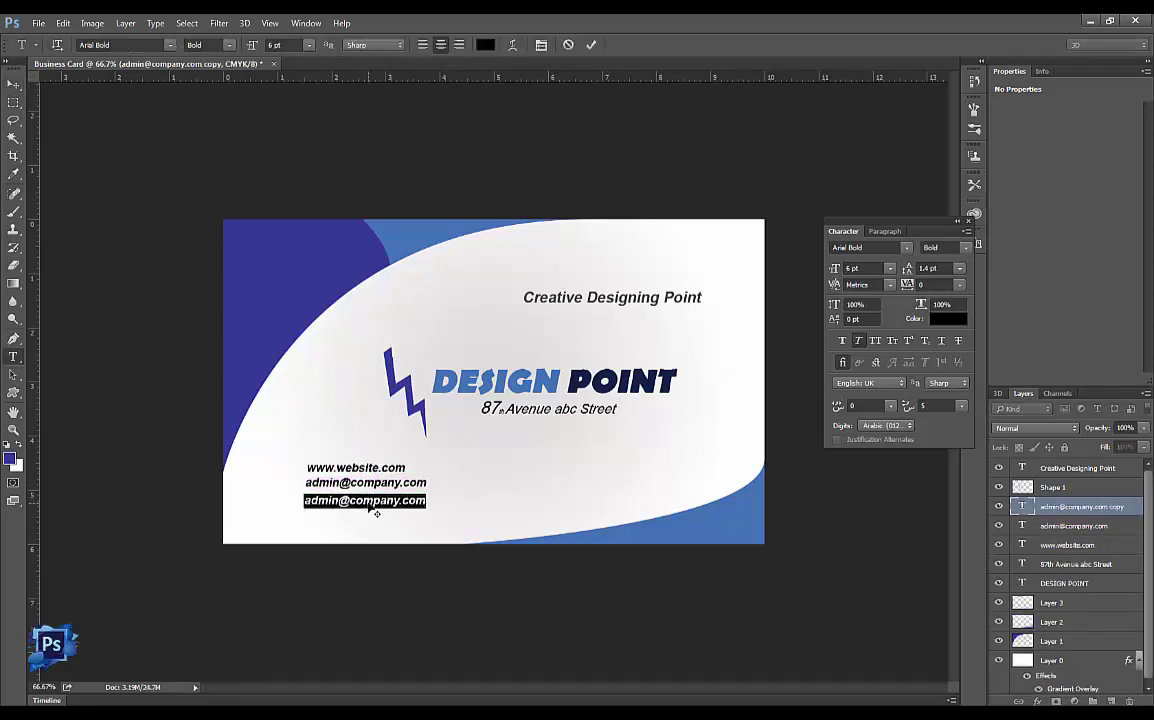
pyautogui.press('BackSpace')
pyautogui.write('+32 3')
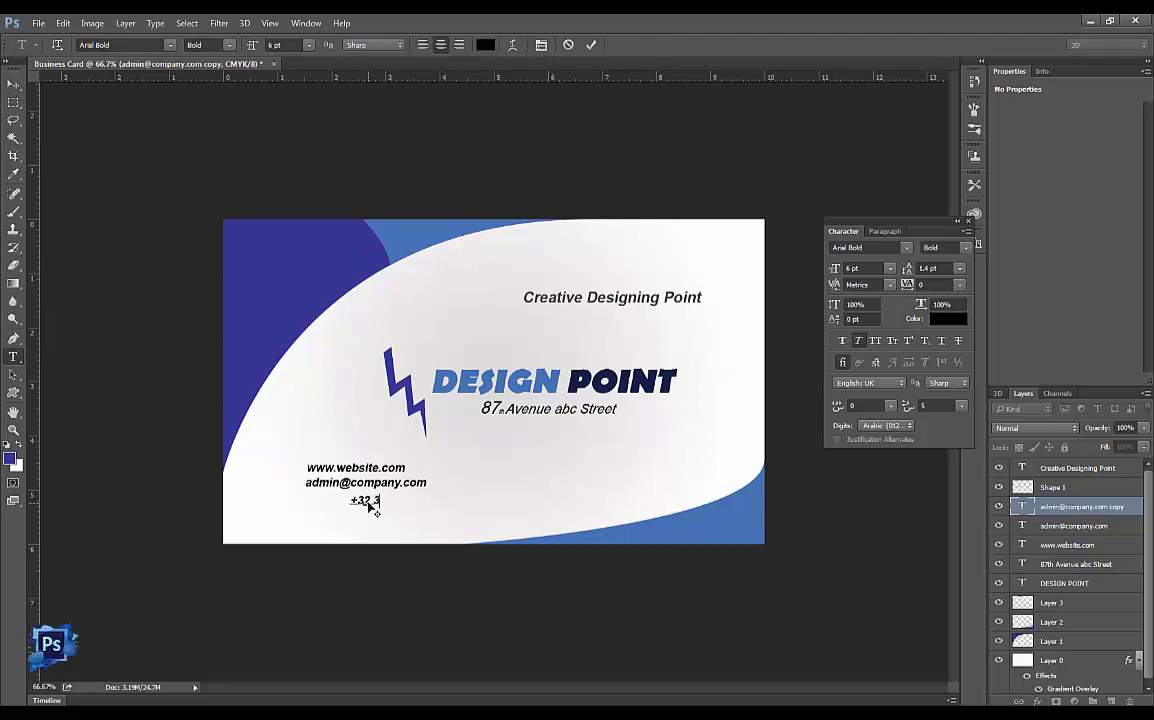
pyautogui.write('65')
pyautogui.write(' 2356')
pyautogui.moveTo(343, 537); pyautogui.dragTo(337, 535)
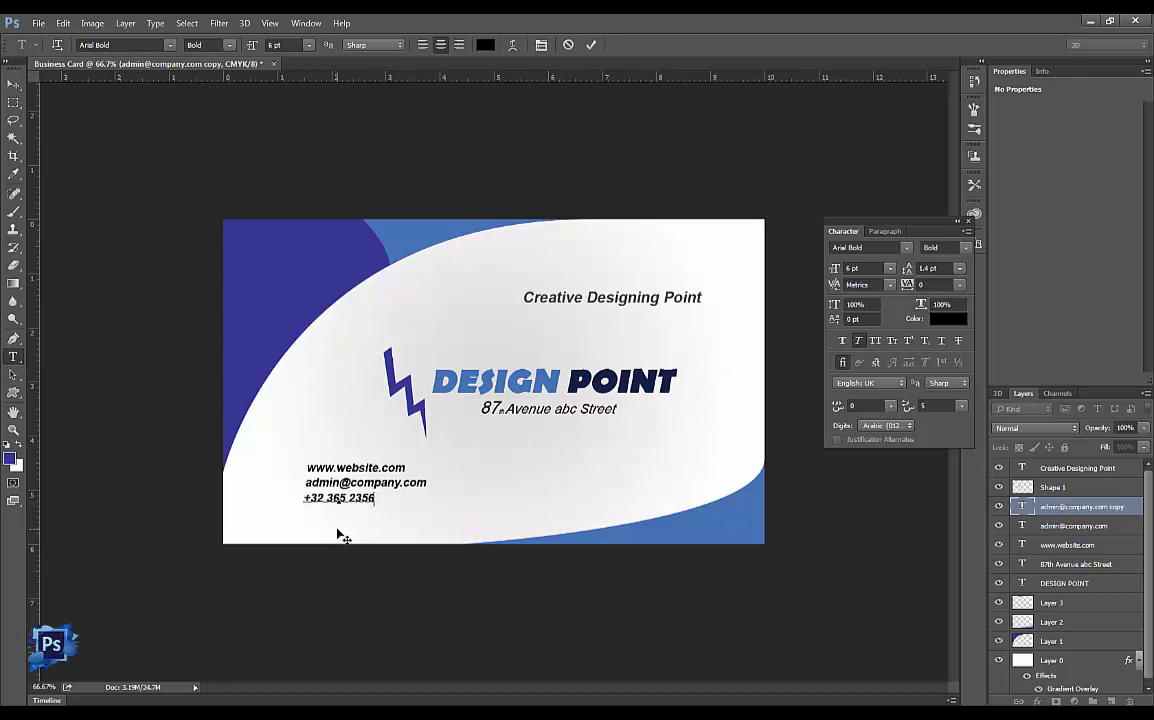
pyautogui.click(591, 45)
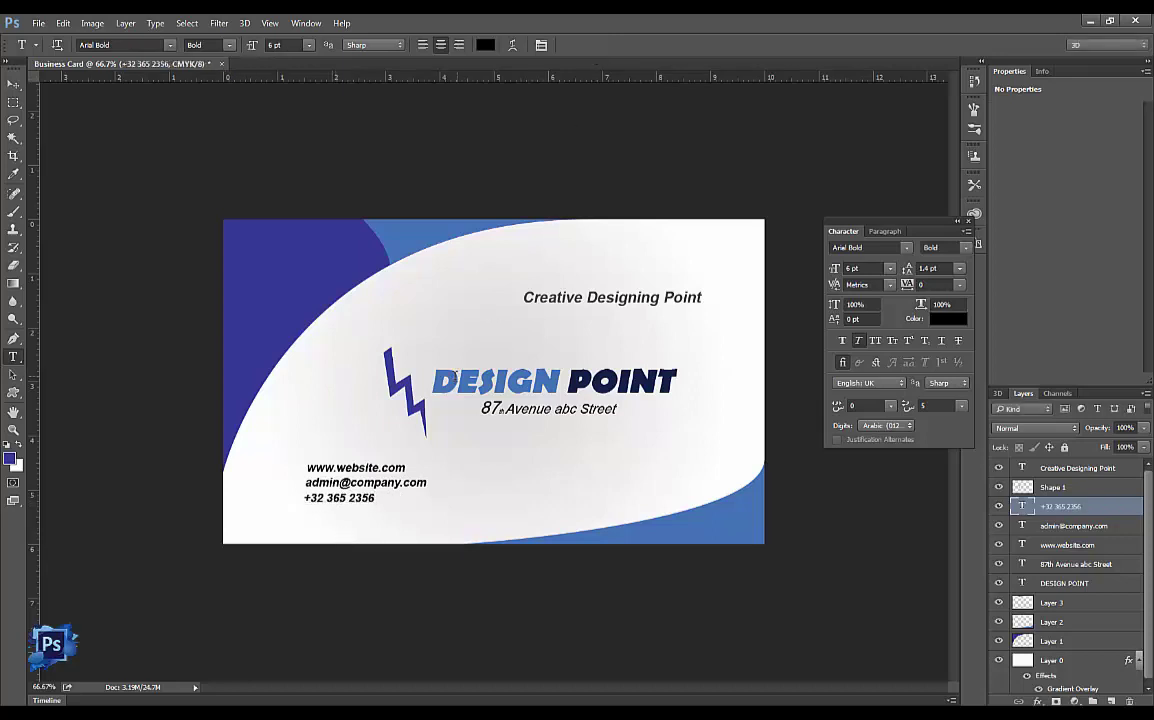